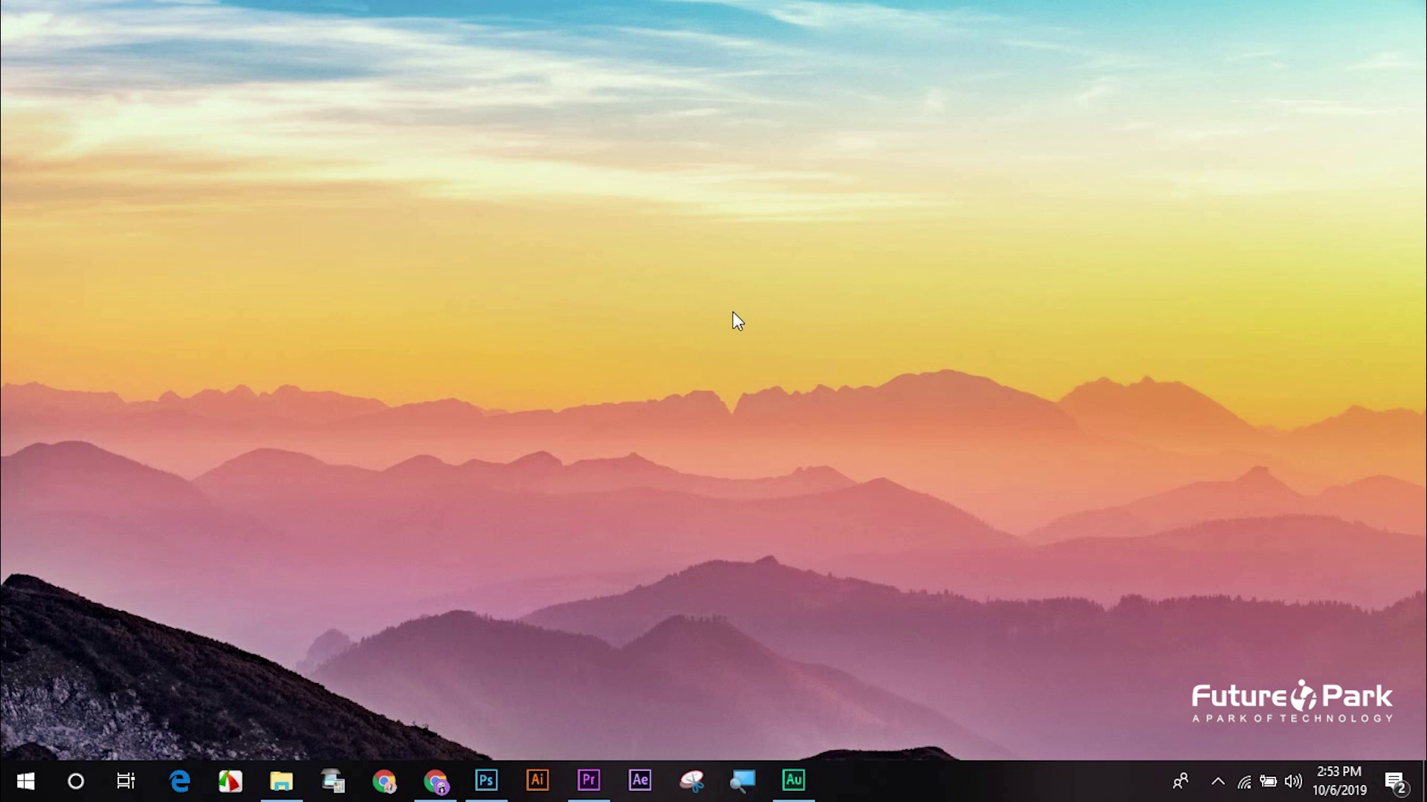
Create a blank white 7 × 5 in, 300 ppi document, Untitled-1, from File > New
{"action": "left_click", "coordinate": [486, 780]}
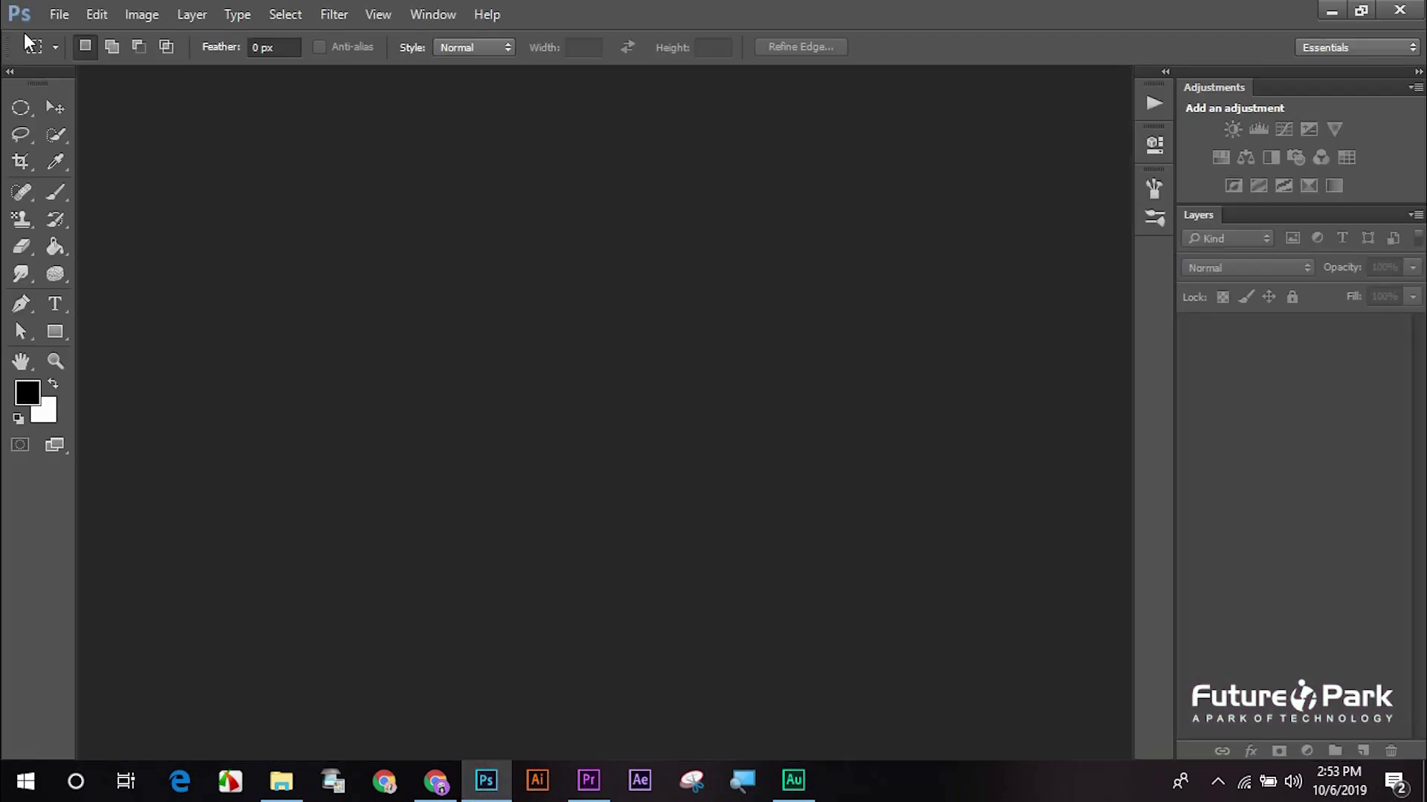
{"action": "left_click", "coordinate": [61, 12]}
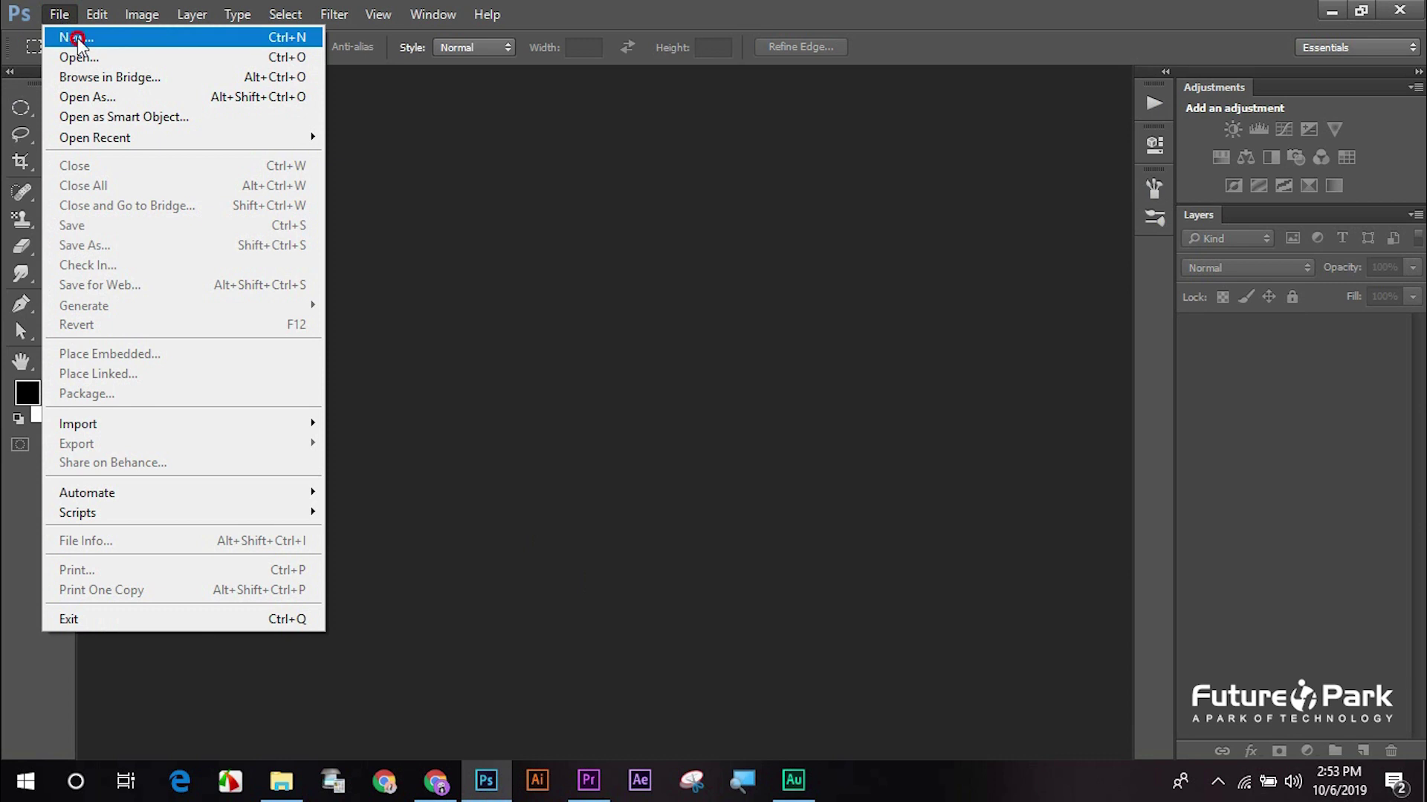
{"action": "left_click", "coordinate": [77, 38]}
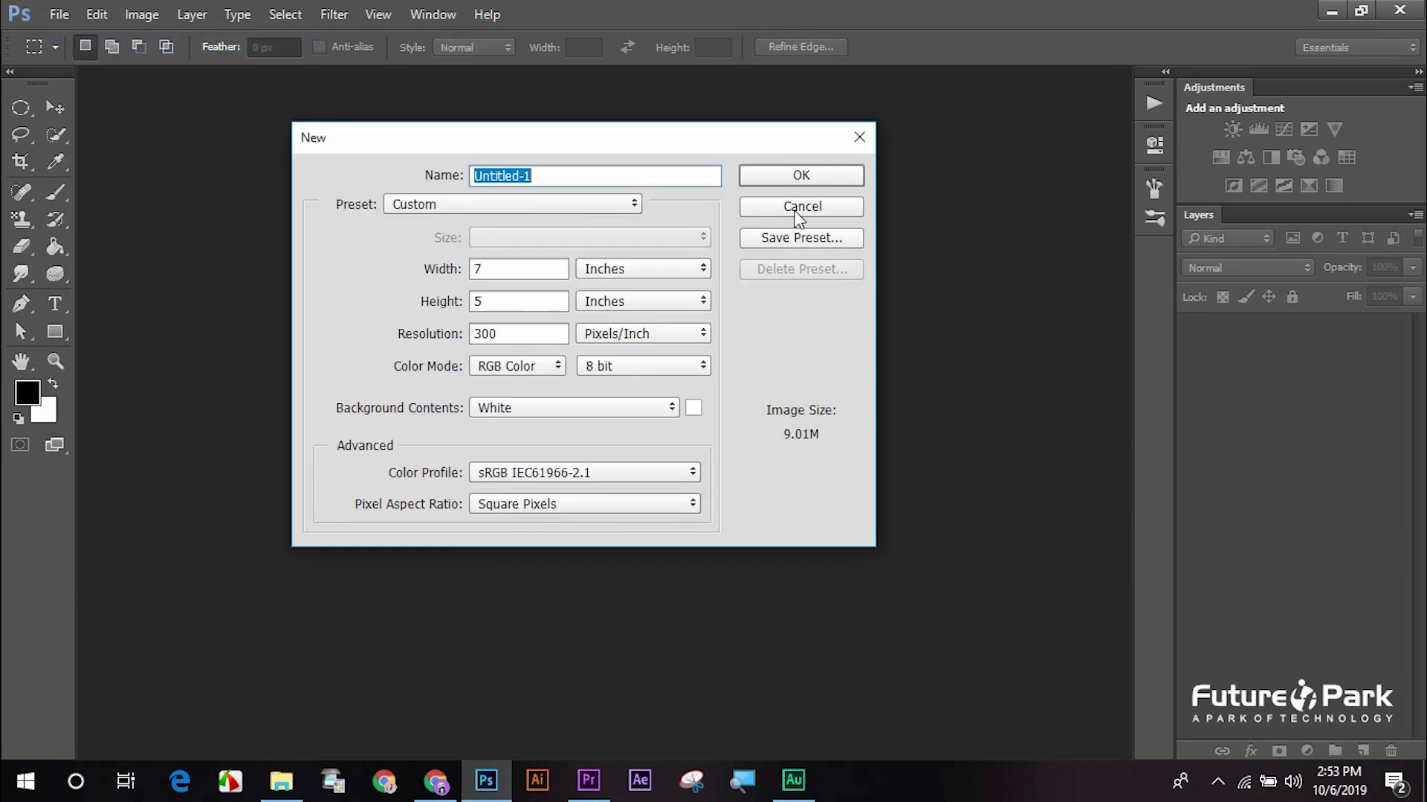
{"action": "left_click", "coordinate": [799, 176]}
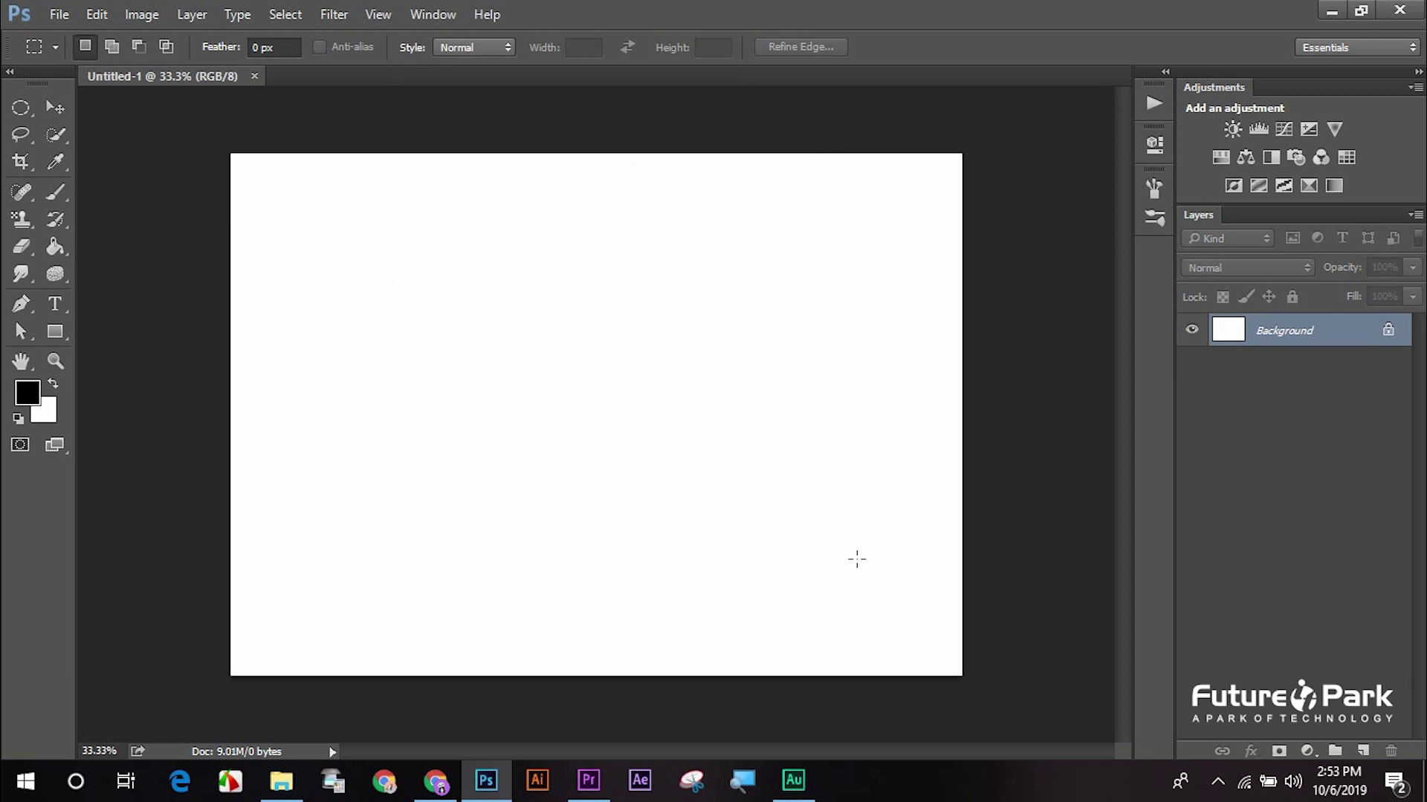
Open the New dialog for Untitled-2 and check its 7 × 5 width, height and Inches units
{"action": "left_click", "coordinate": [58, 14]}
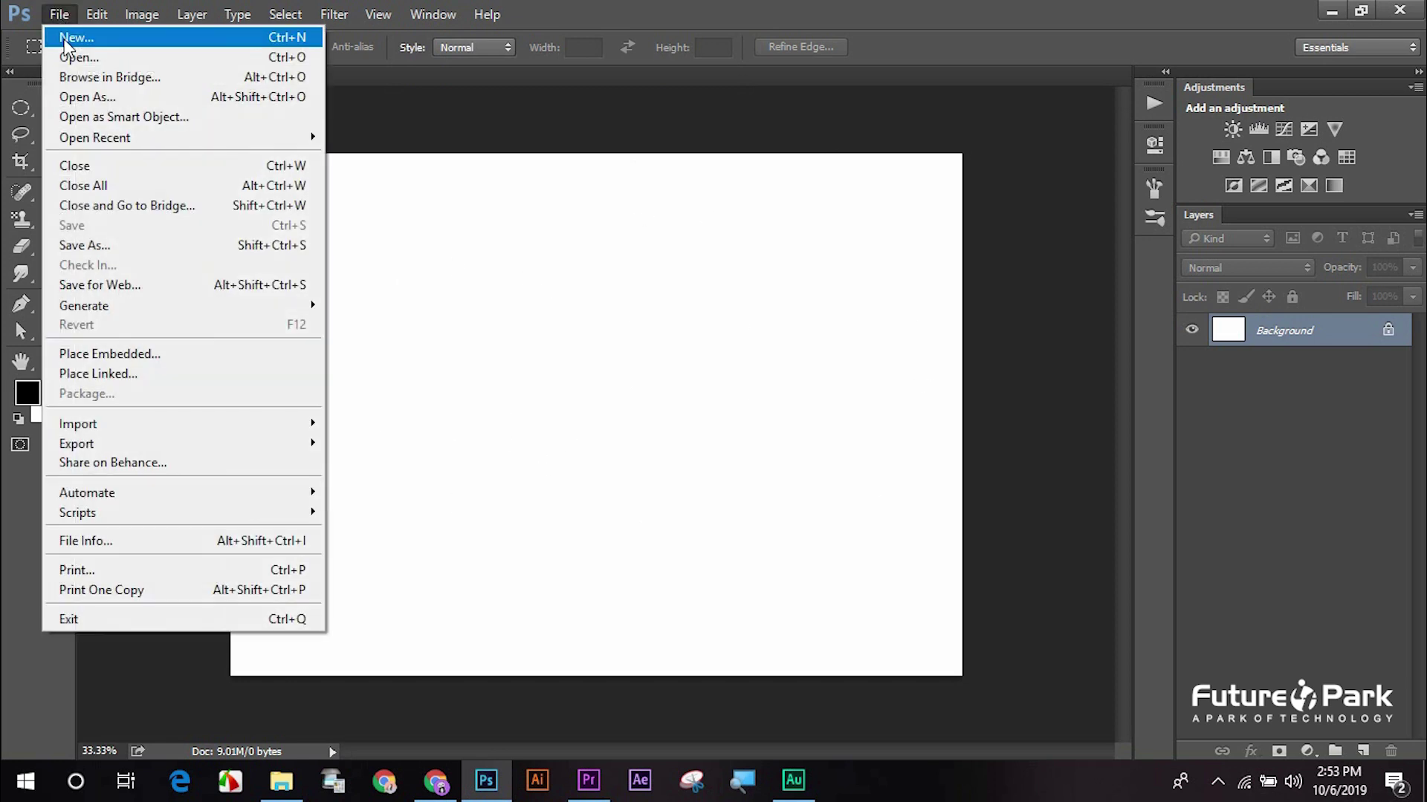
{"action": "left_click", "coordinate": [67, 38]}
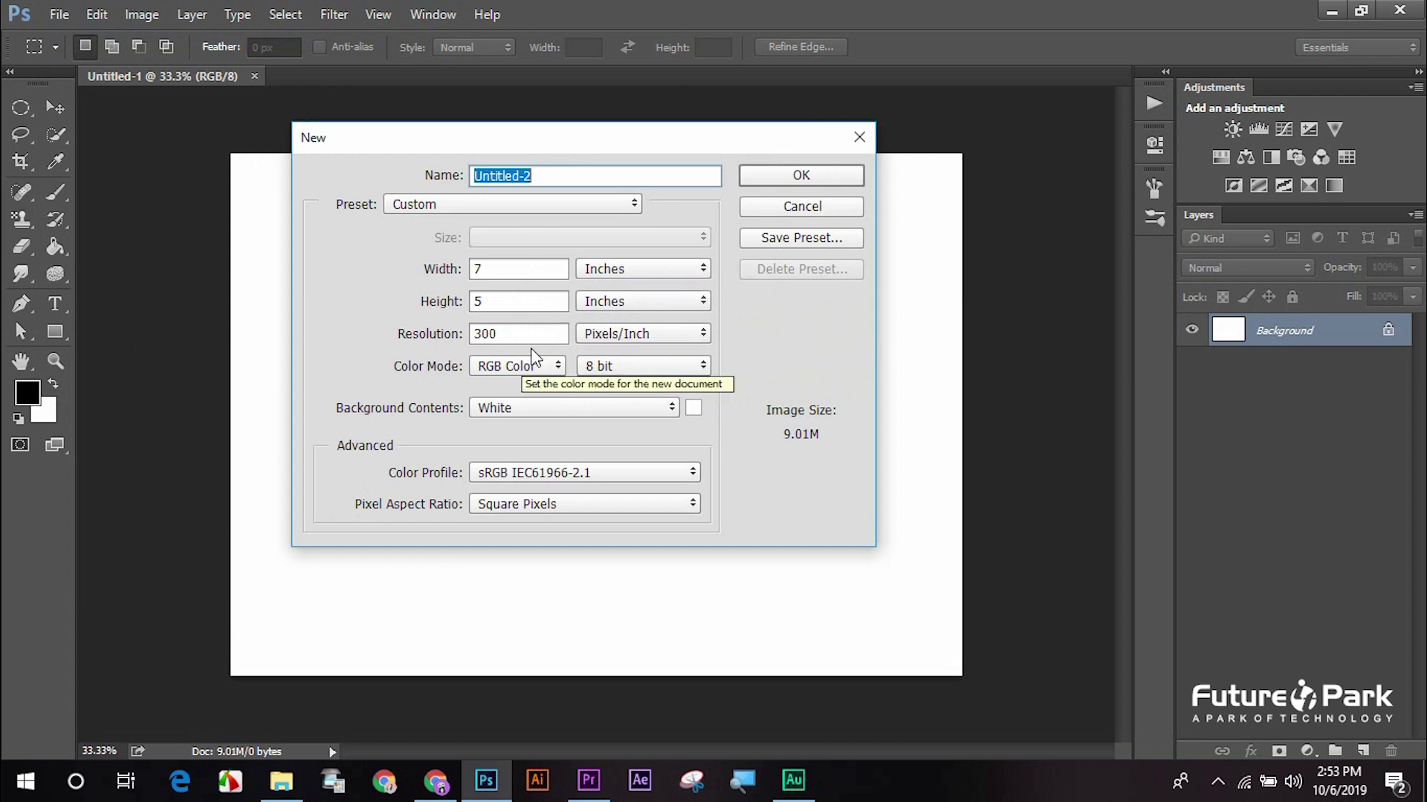
{"action": "left_click", "coordinate": [498, 270]}
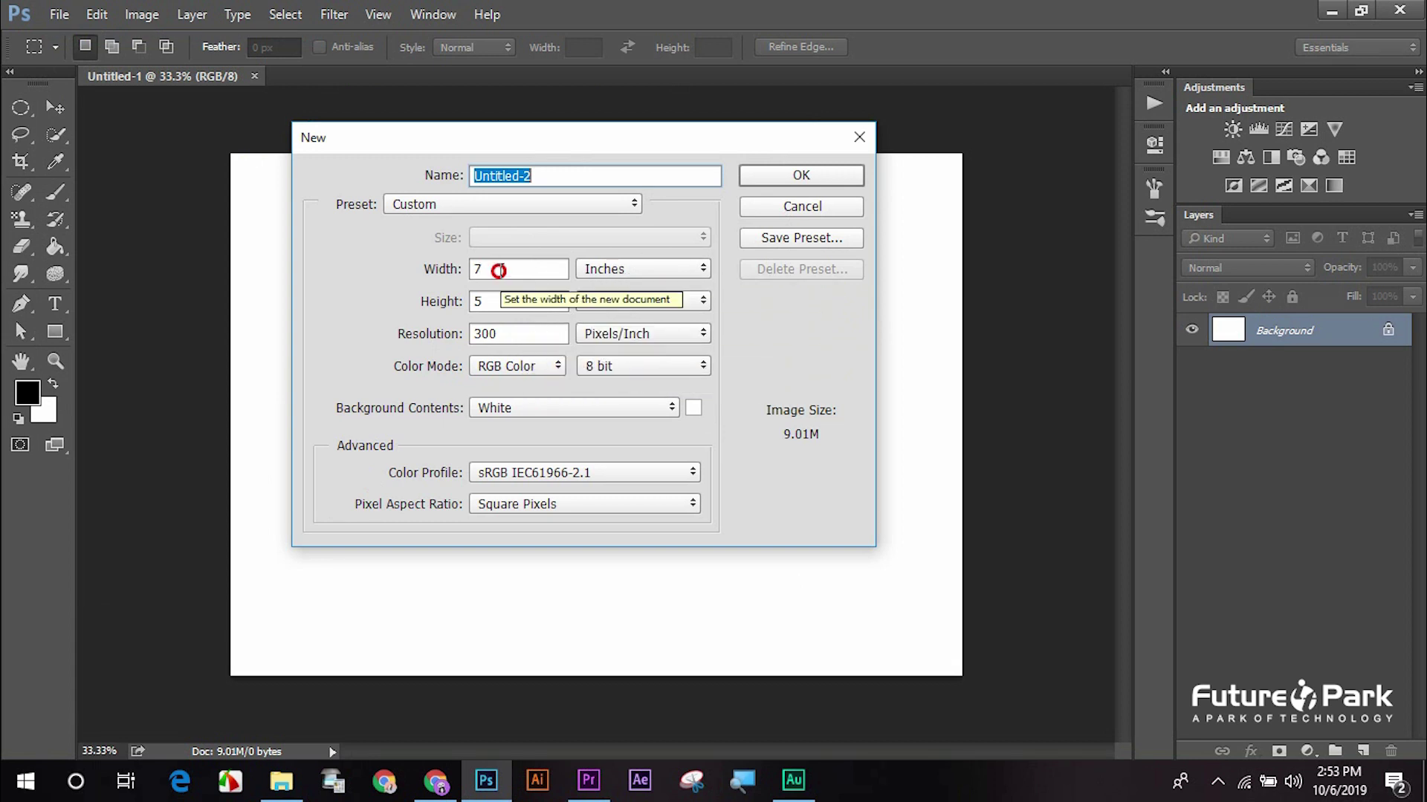
{"action": "double_click", "coordinate": [479, 299]}
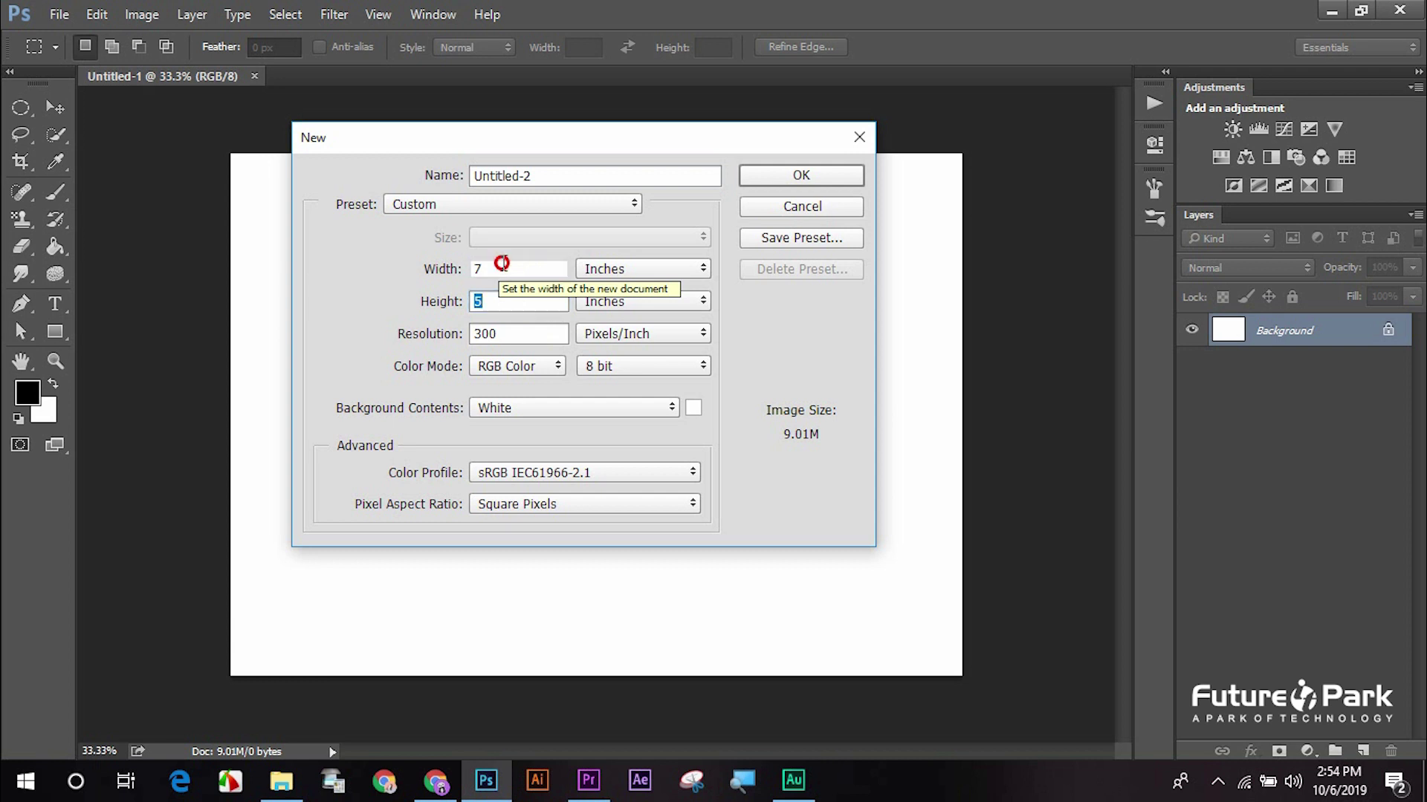
{"action": "left_click", "coordinate": [501, 265]}
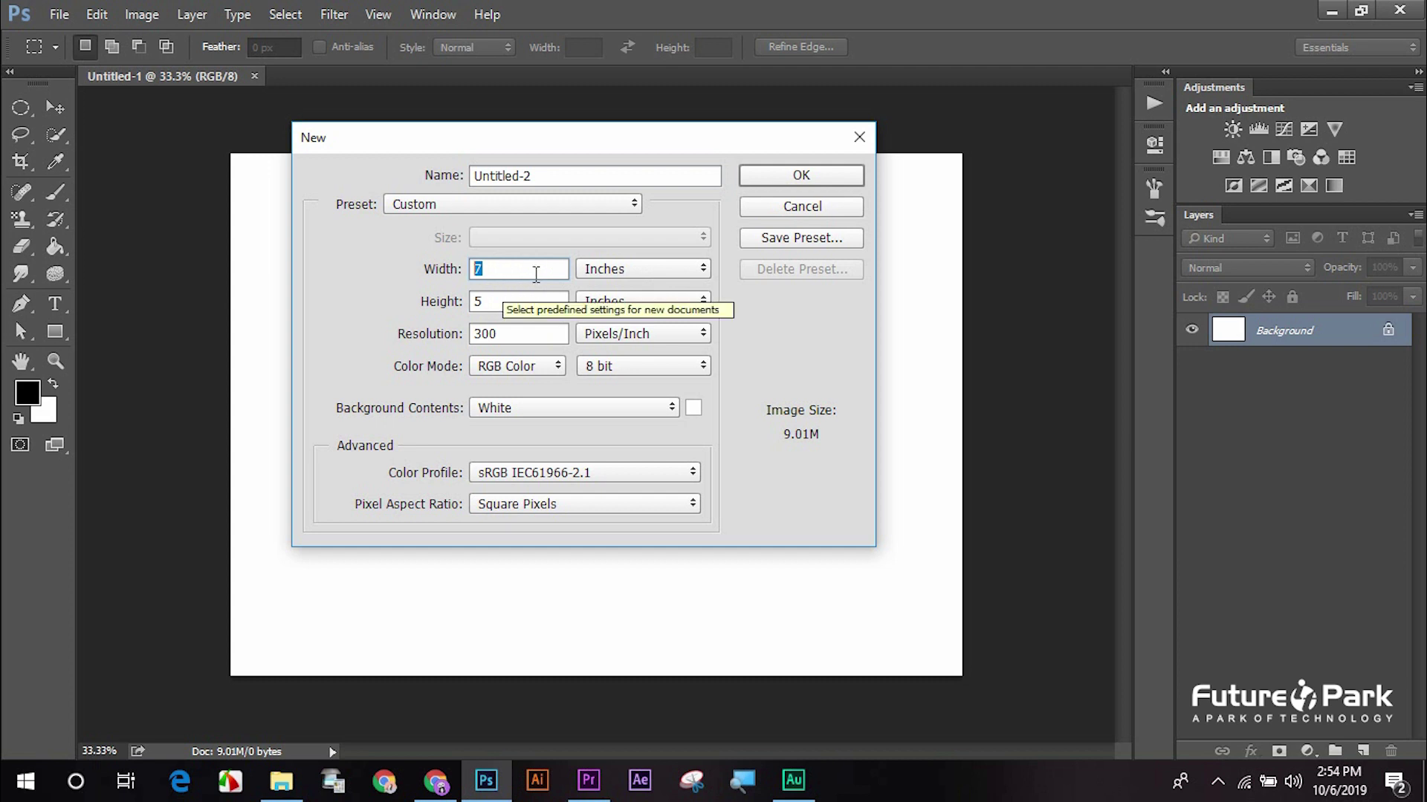
{"action": "left_click", "coordinate": [627, 270]}
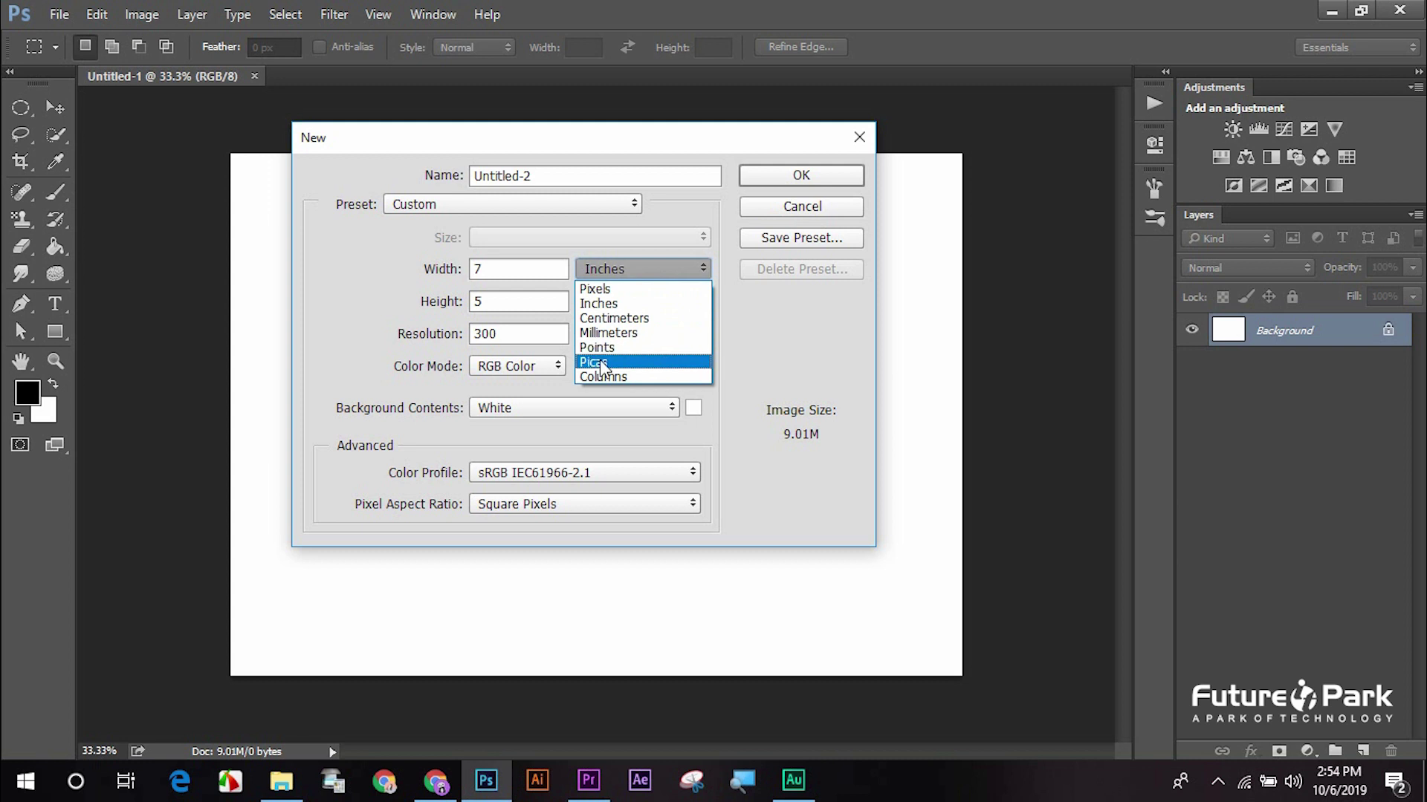
{"action": "left_click", "coordinate": [727, 346]}
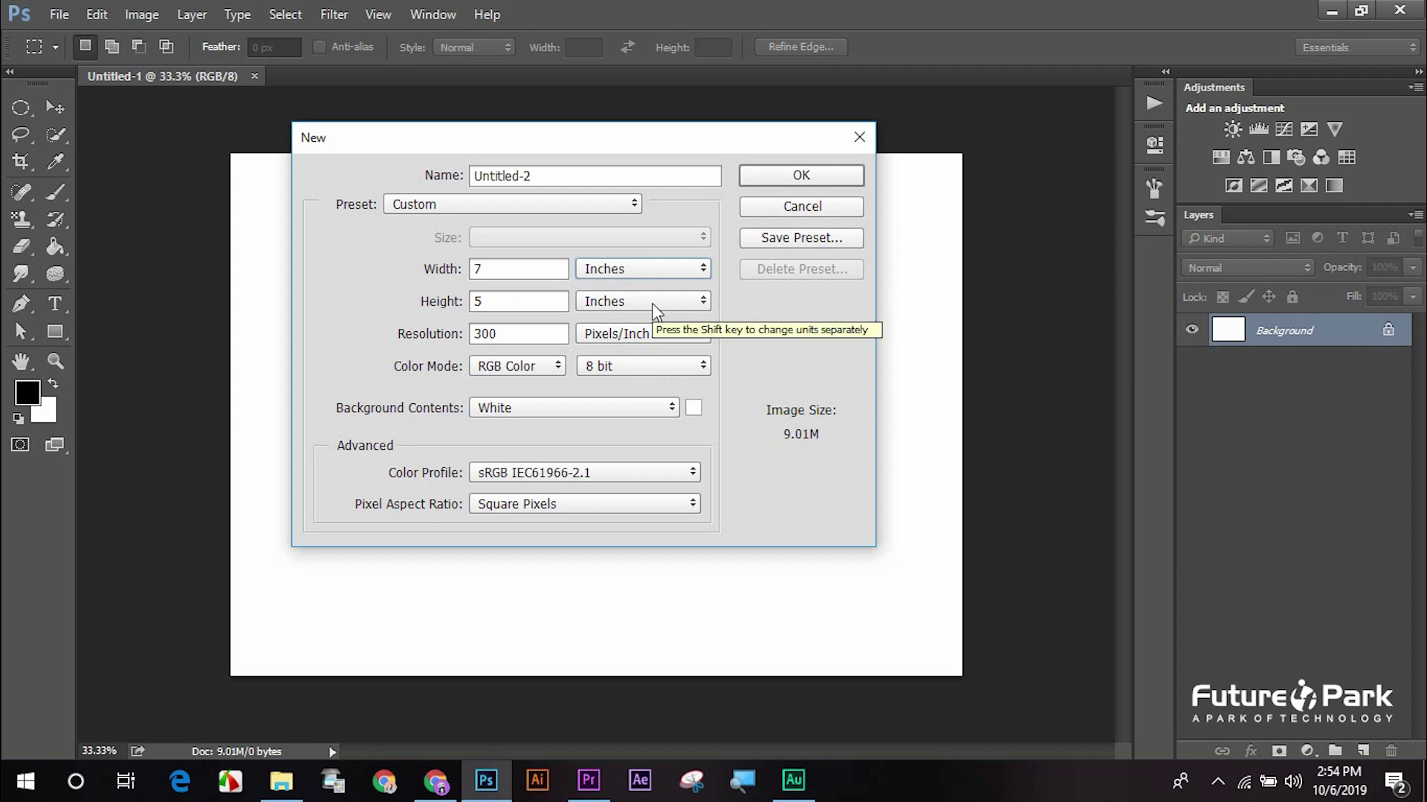
Change the resolution to 72, then restore it to 300 pixels/inch
{"action": "double_click", "coordinate": [520, 333]}
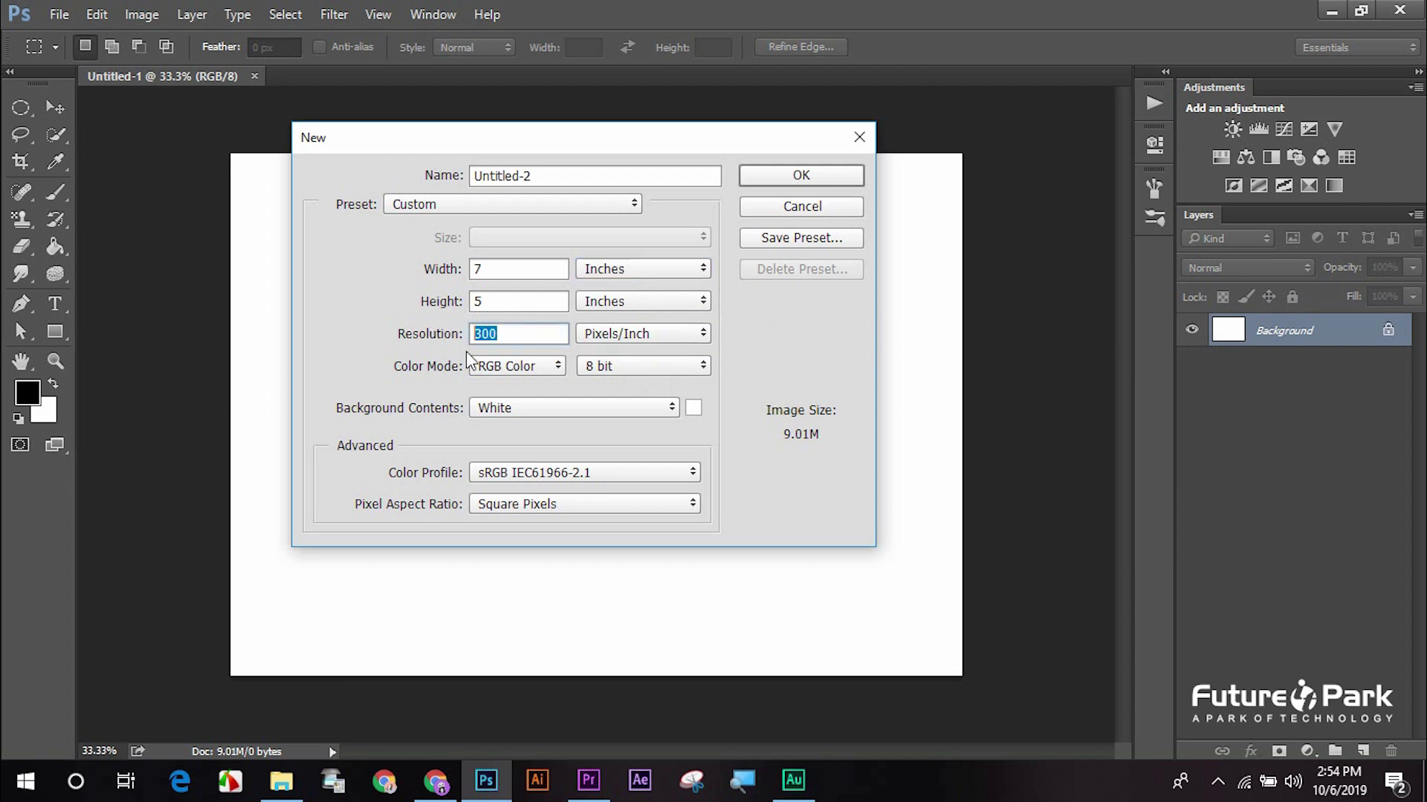
{"action": "type", "text": "72"}
{"action": "left_click_drag", "start_coordinate": [510, 333], "coordinate": [479, 334]}
{"action": "double_click", "coordinate": [505, 334]}
{"action": "left_click", "coordinate": [525, 339]}
{"action": "left_click_drag", "start_coordinate": [524, 339], "coordinate": [446, 322]}
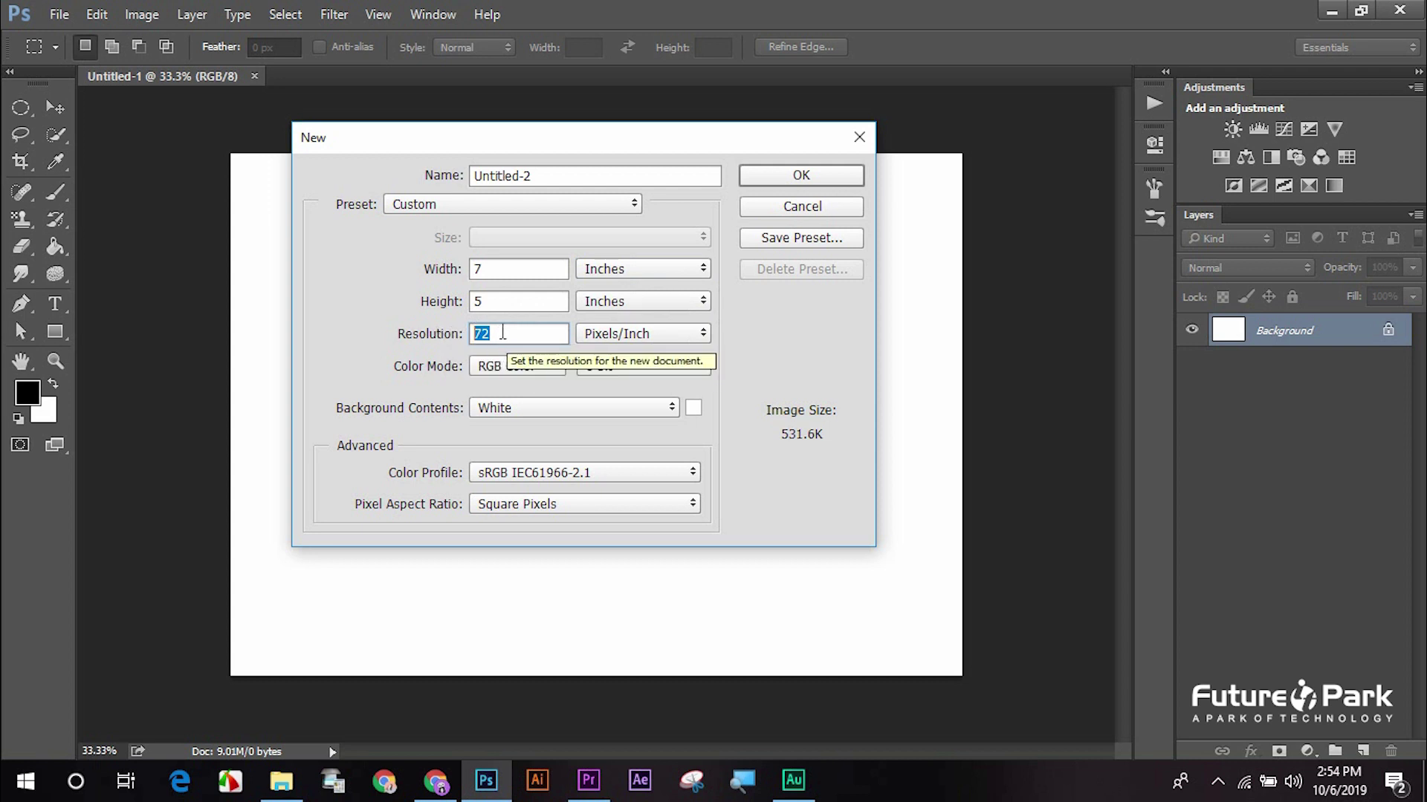
{"action": "type", "text": "300"}
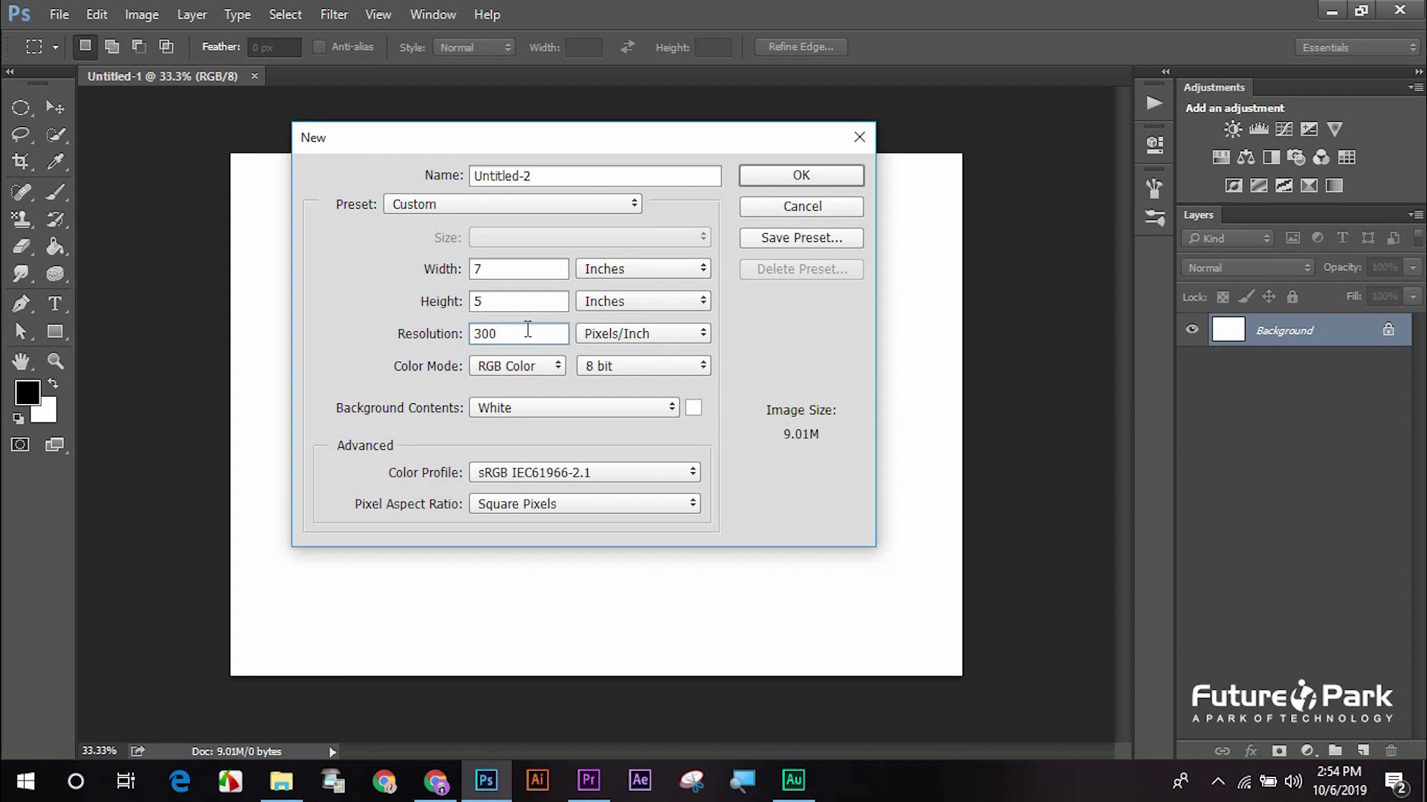
Review the width units and colour mode, keeping Inches and RGB Color
{"action": "left_click", "coordinate": [626, 270]}
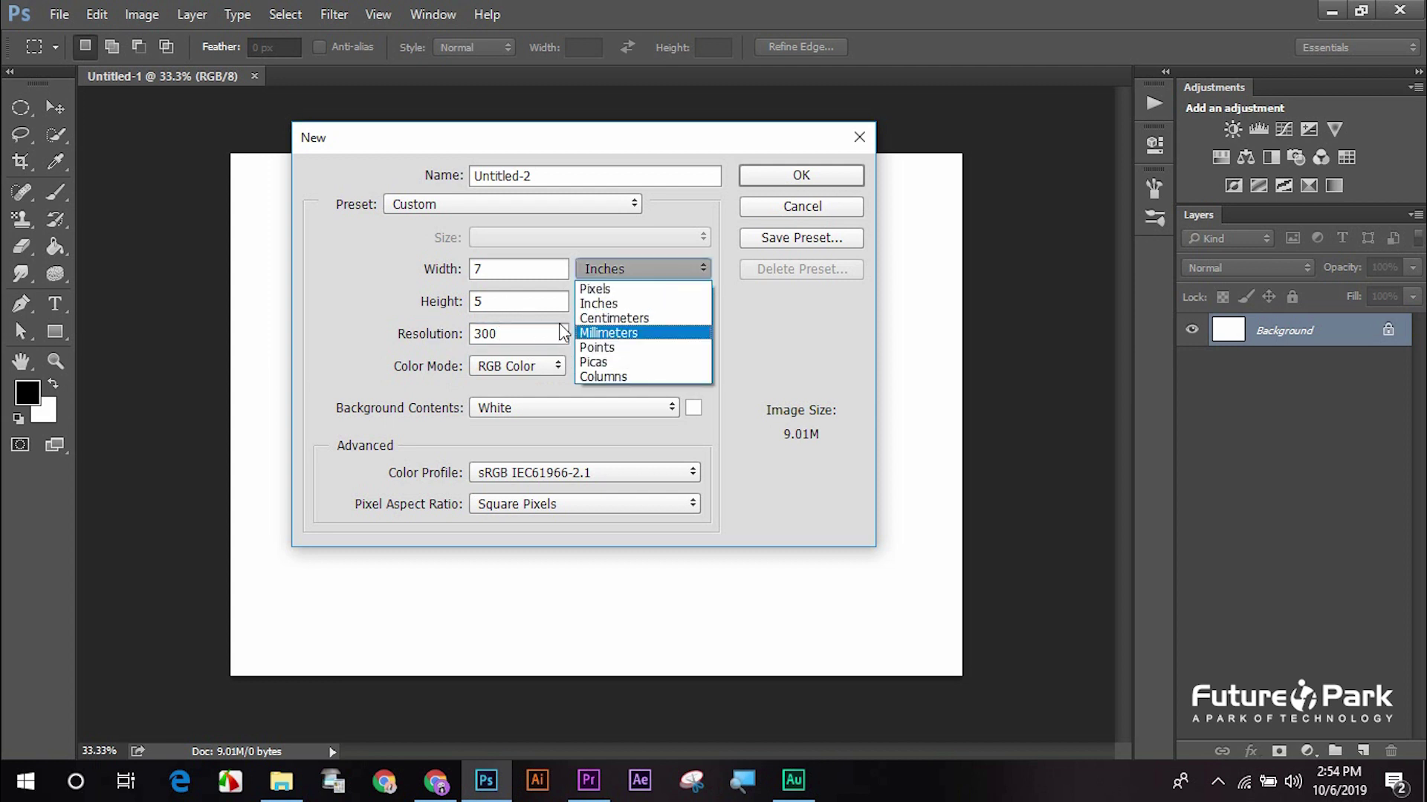
{"action": "left_click", "coordinate": [509, 327]}
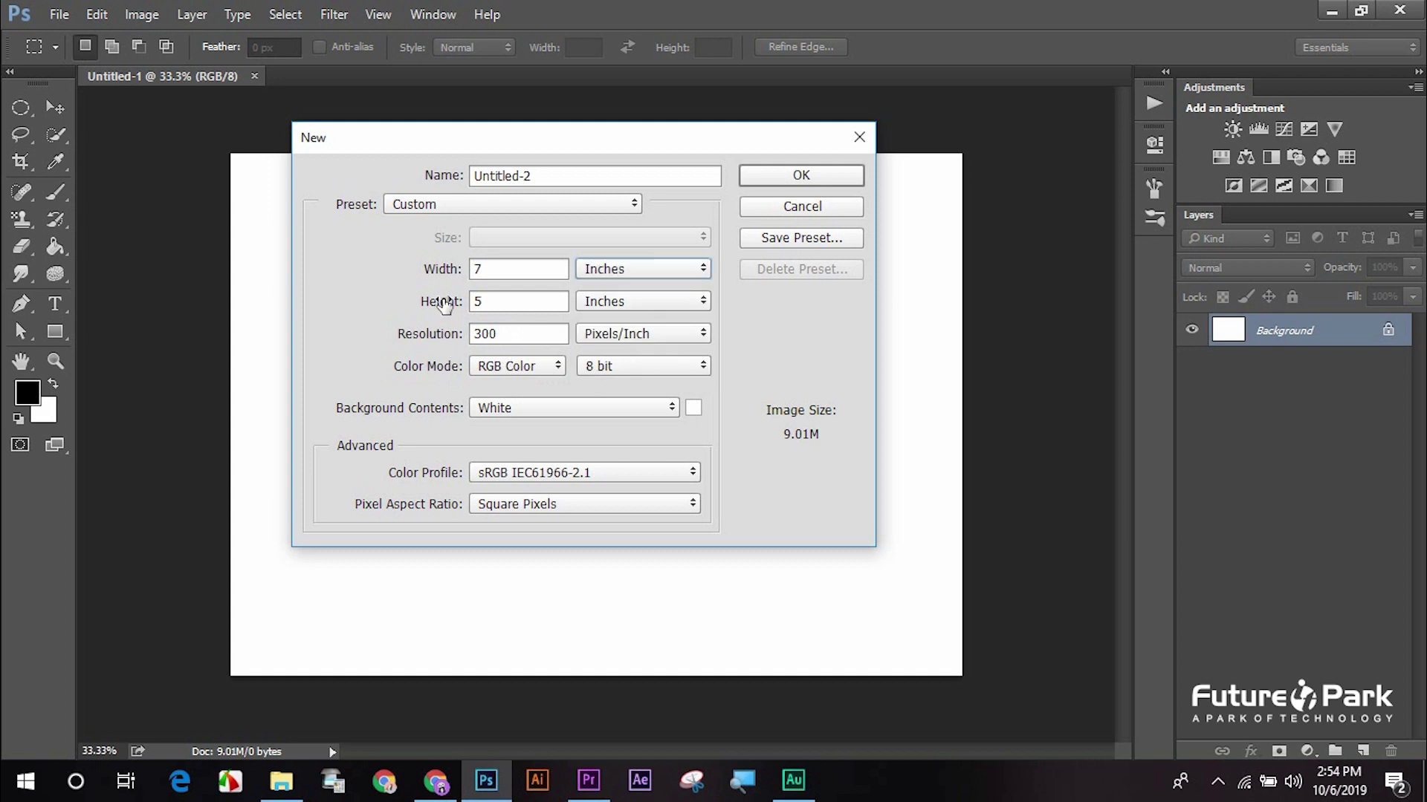
{"action": "left_click", "coordinate": [506, 363]}
{"action": "left_click", "coordinate": [507, 365]}
{"action": "left_click", "coordinate": [507, 364]}
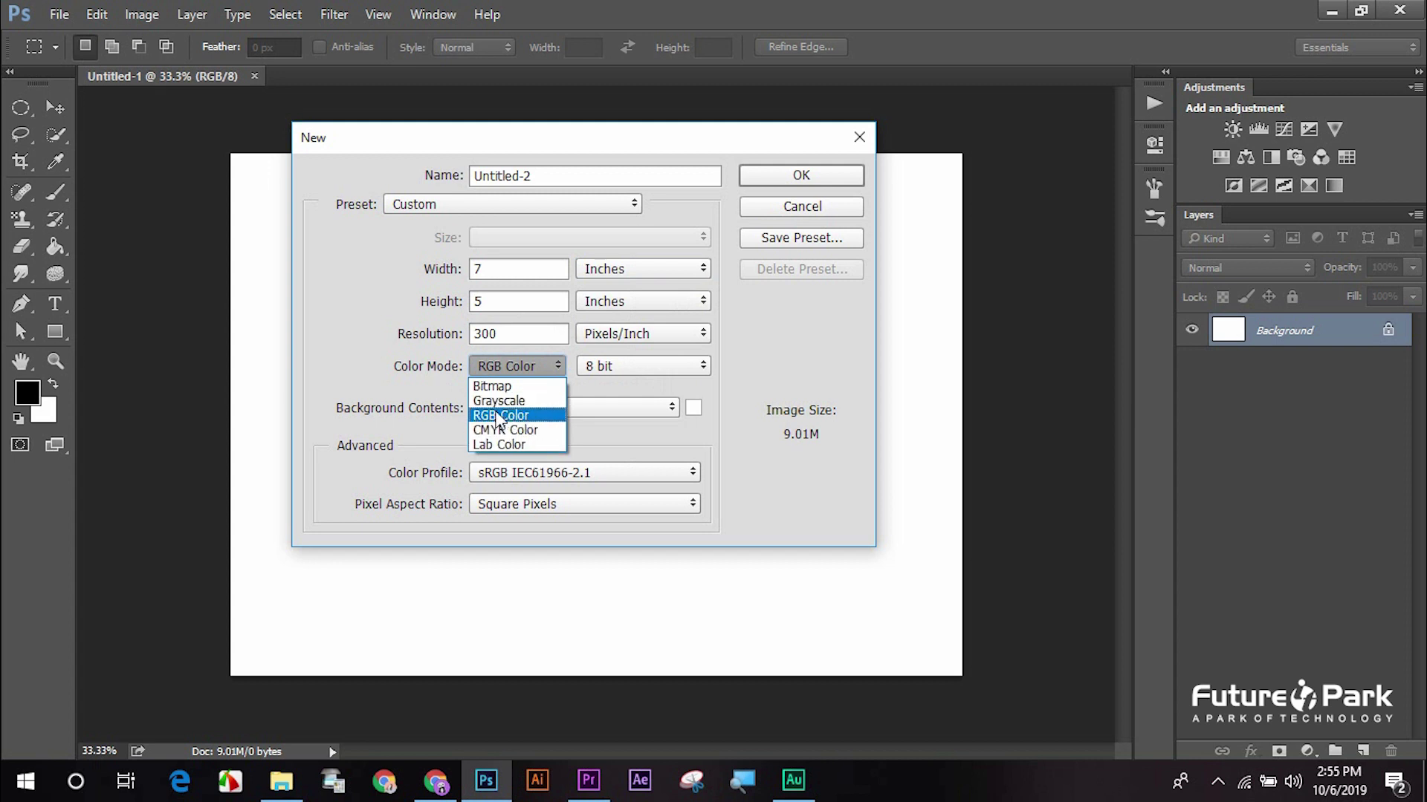
{"action": "left_click", "coordinate": [645, 270]}
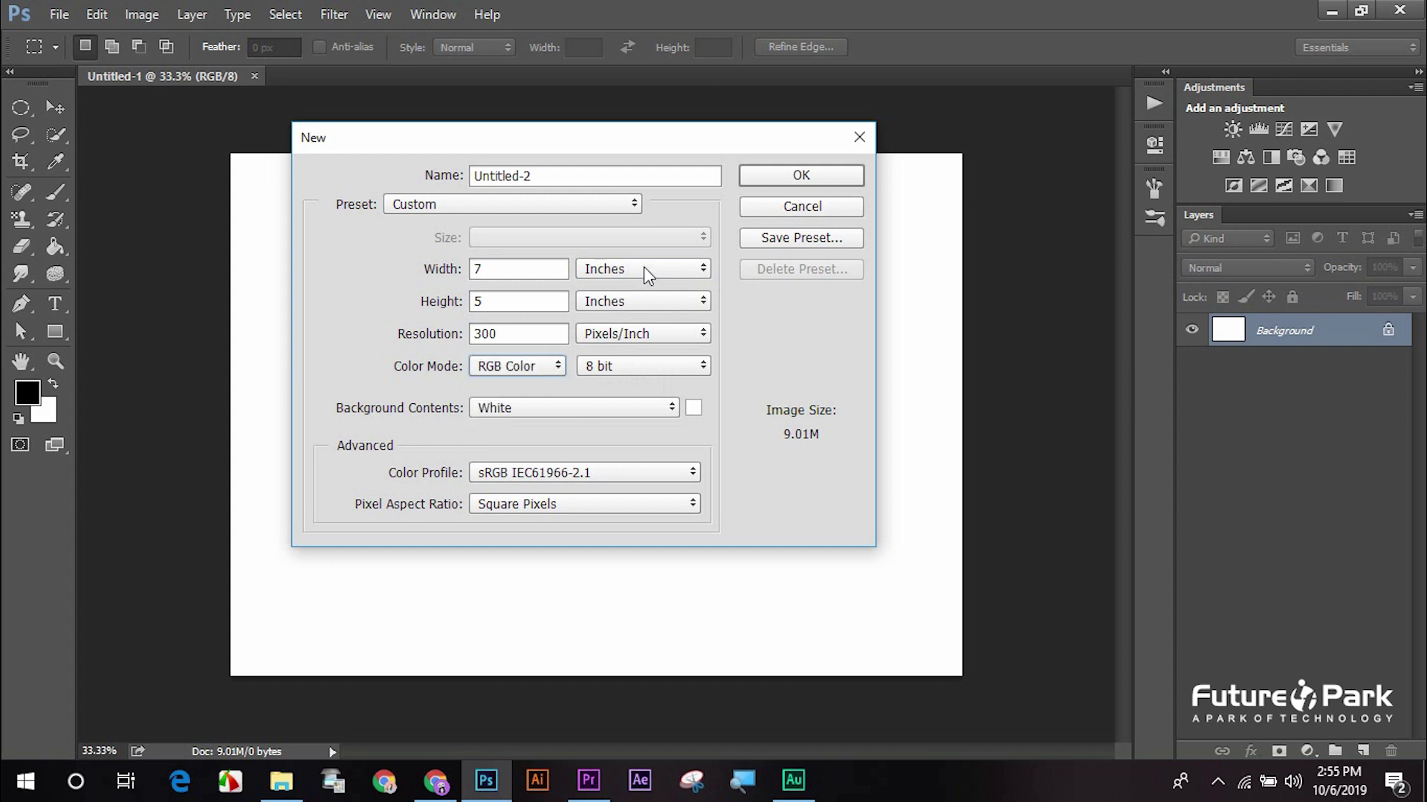
{"action": "left_click", "coordinate": [645, 271]}
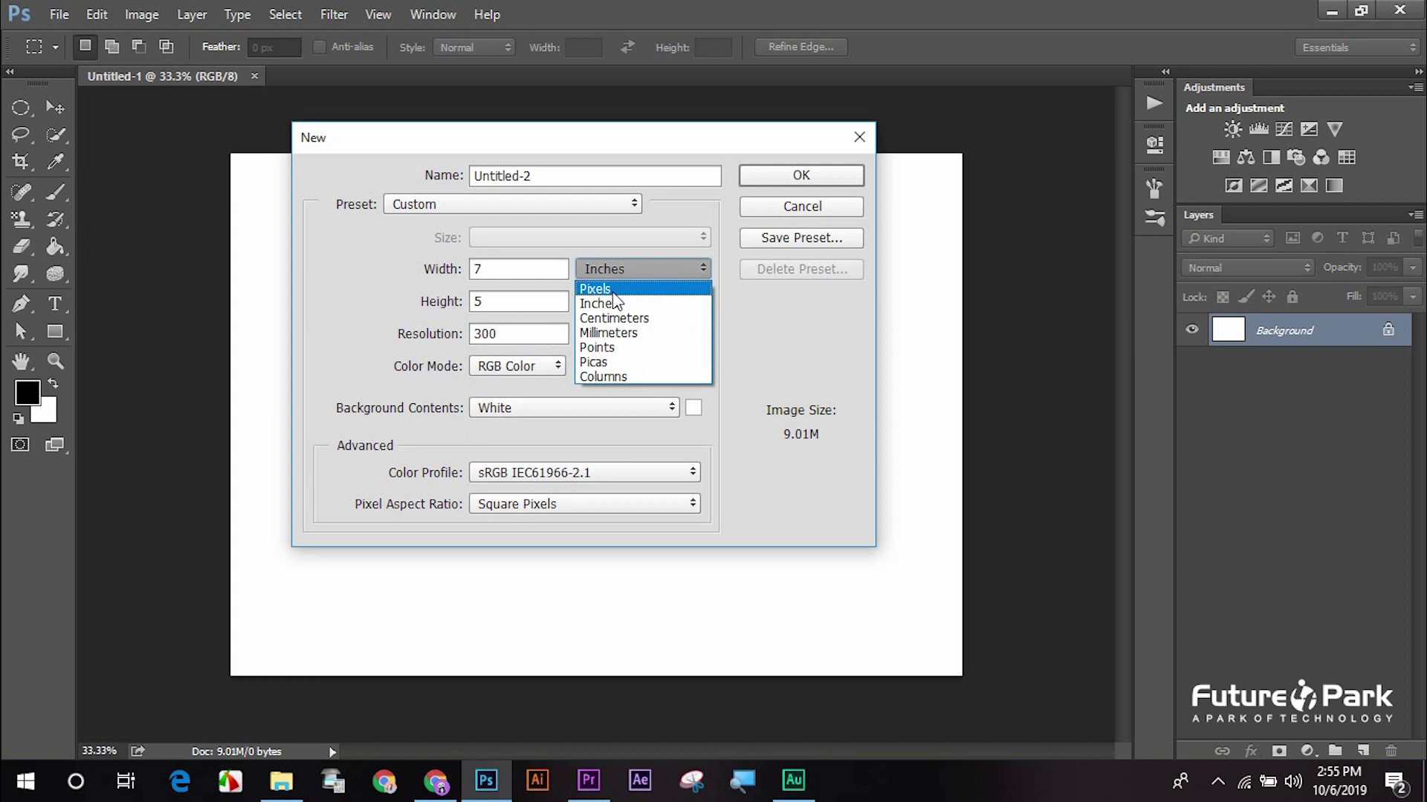
{"action": "left_click", "coordinate": [515, 324]}
{"action": "double_click", "coordinate": [490, 331]}
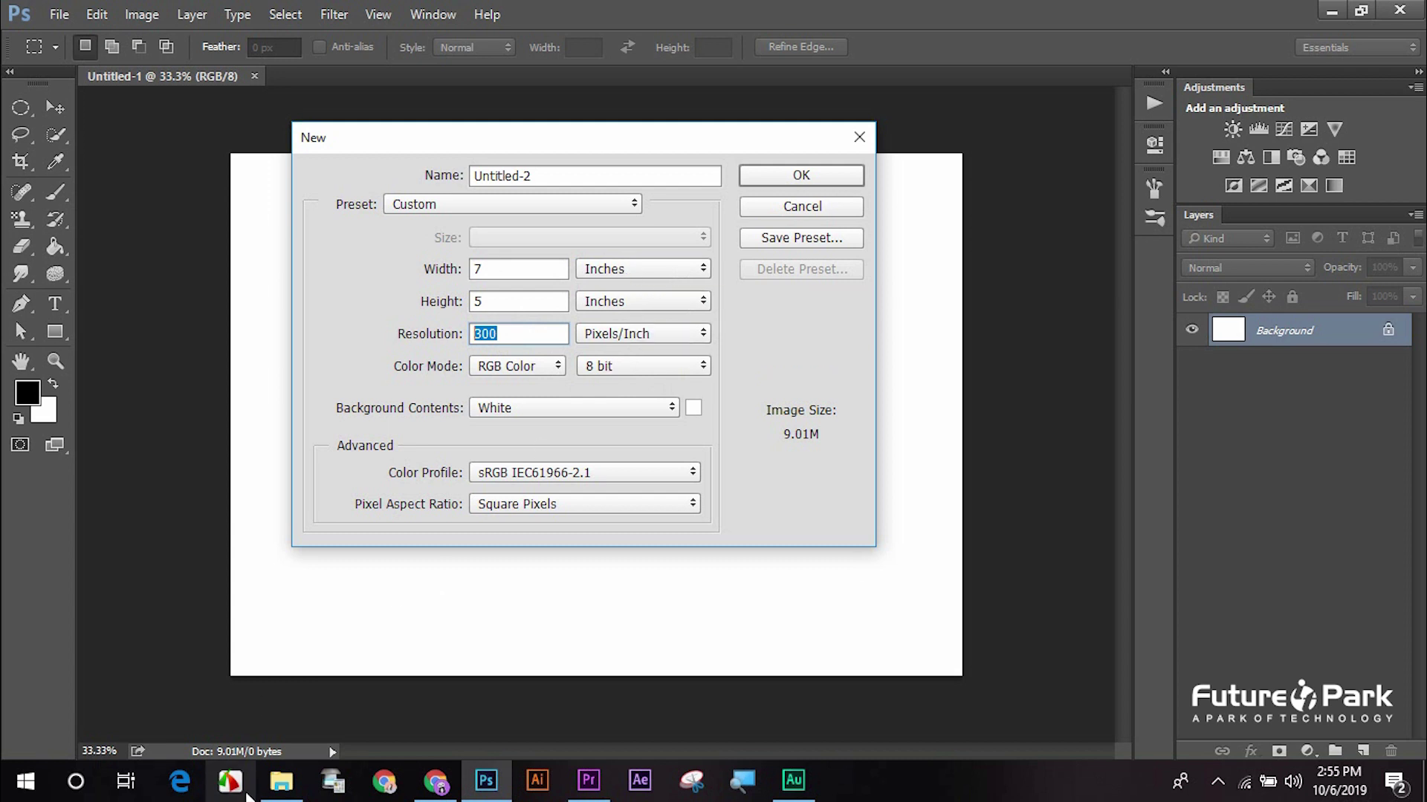
Switch the size units to Pixels, set resolution to 72 and keep RGB Color
{"action": "left_click", "coordinate": [633, 269]}
{"action": "left_click", "coordinate": [595, 289]}
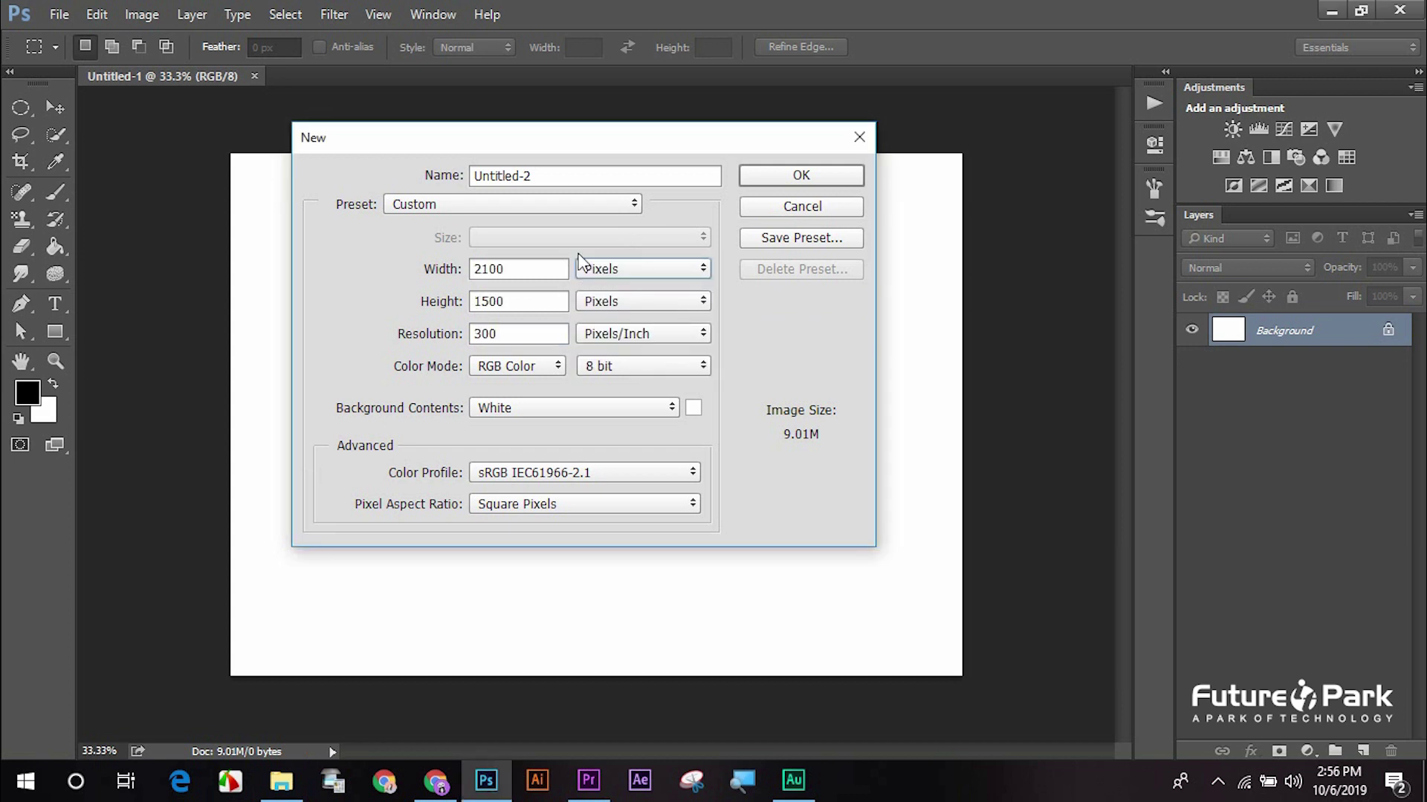
{"action": "double_click", "coordinate": [535, 333]}
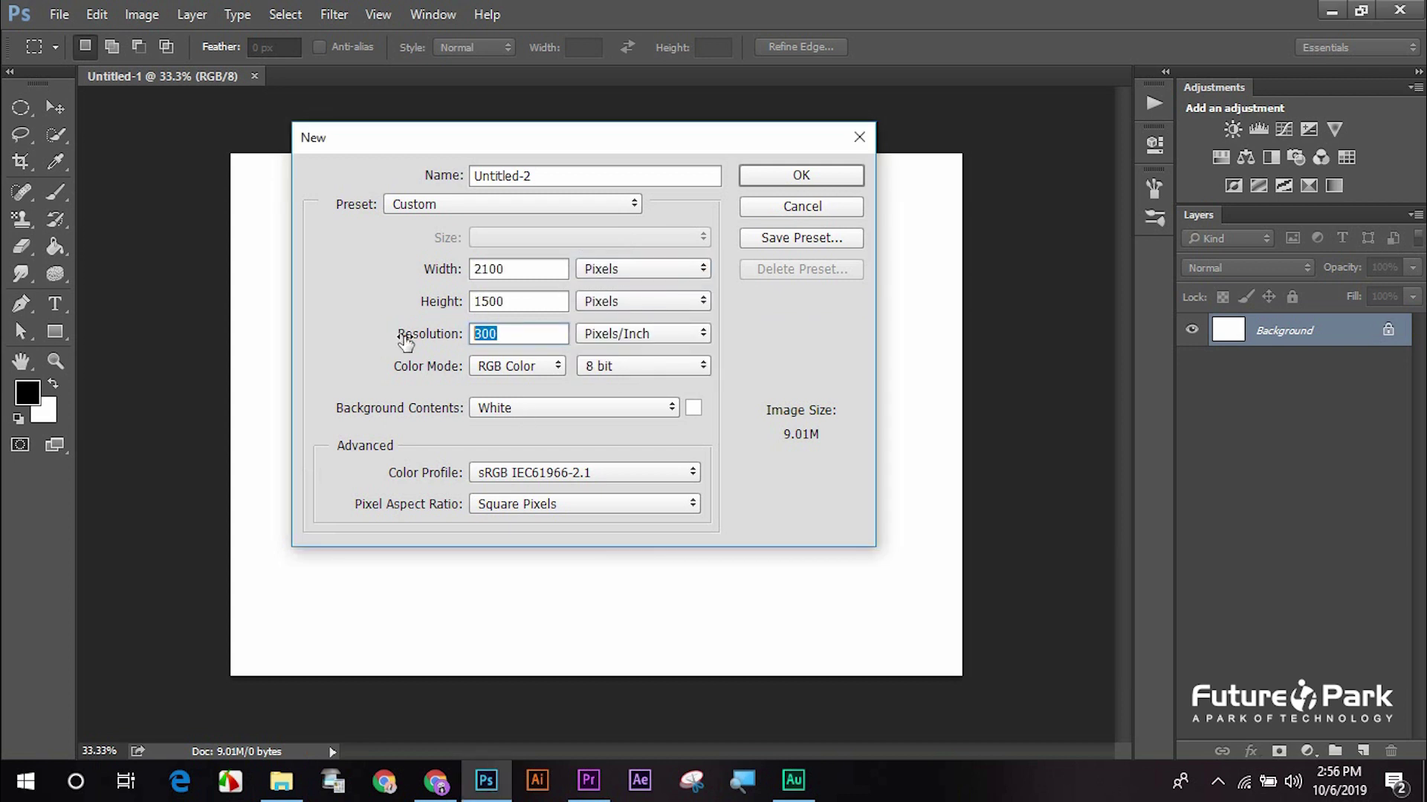
{"action": "type", "text": "72"}
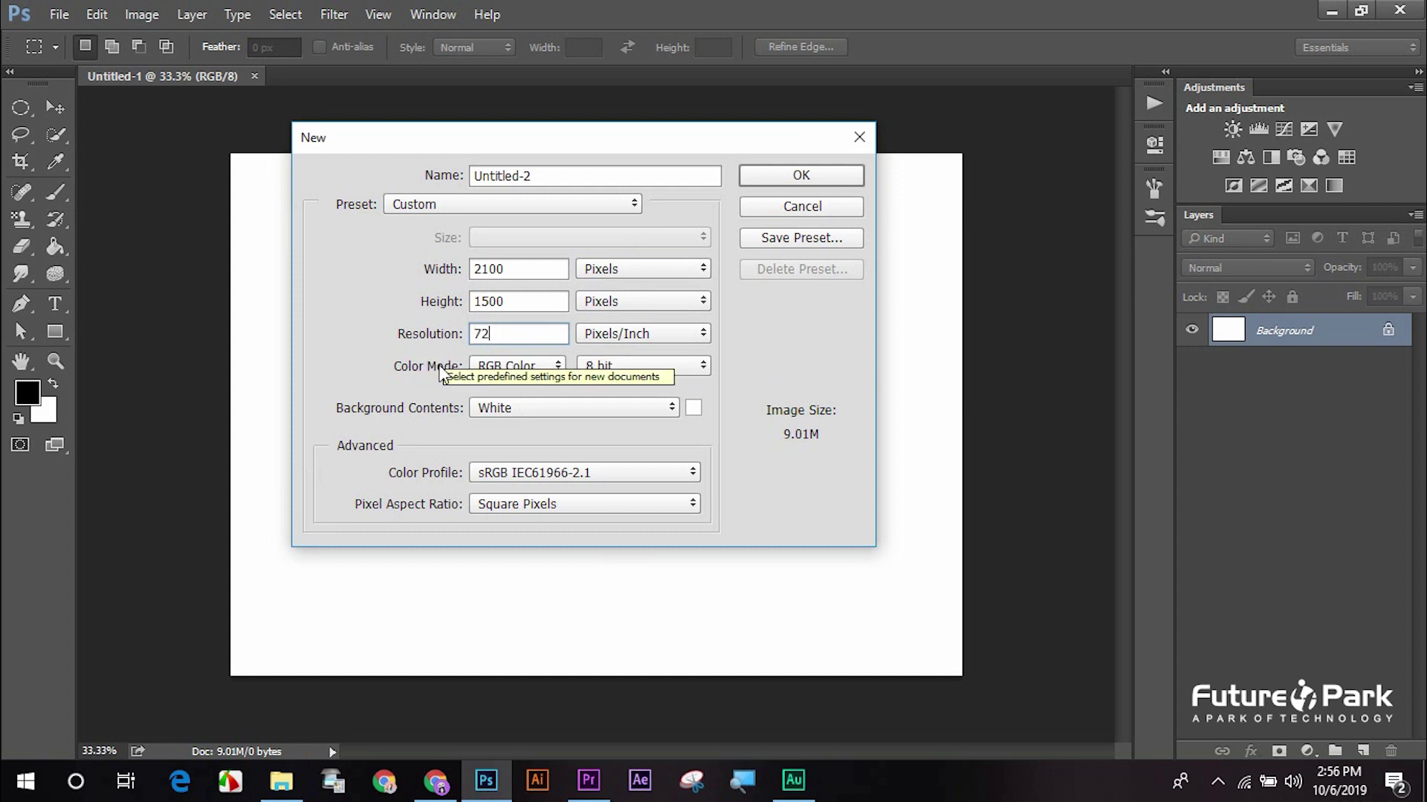
{"action": "left_click", "coordinate": [518, 366]}
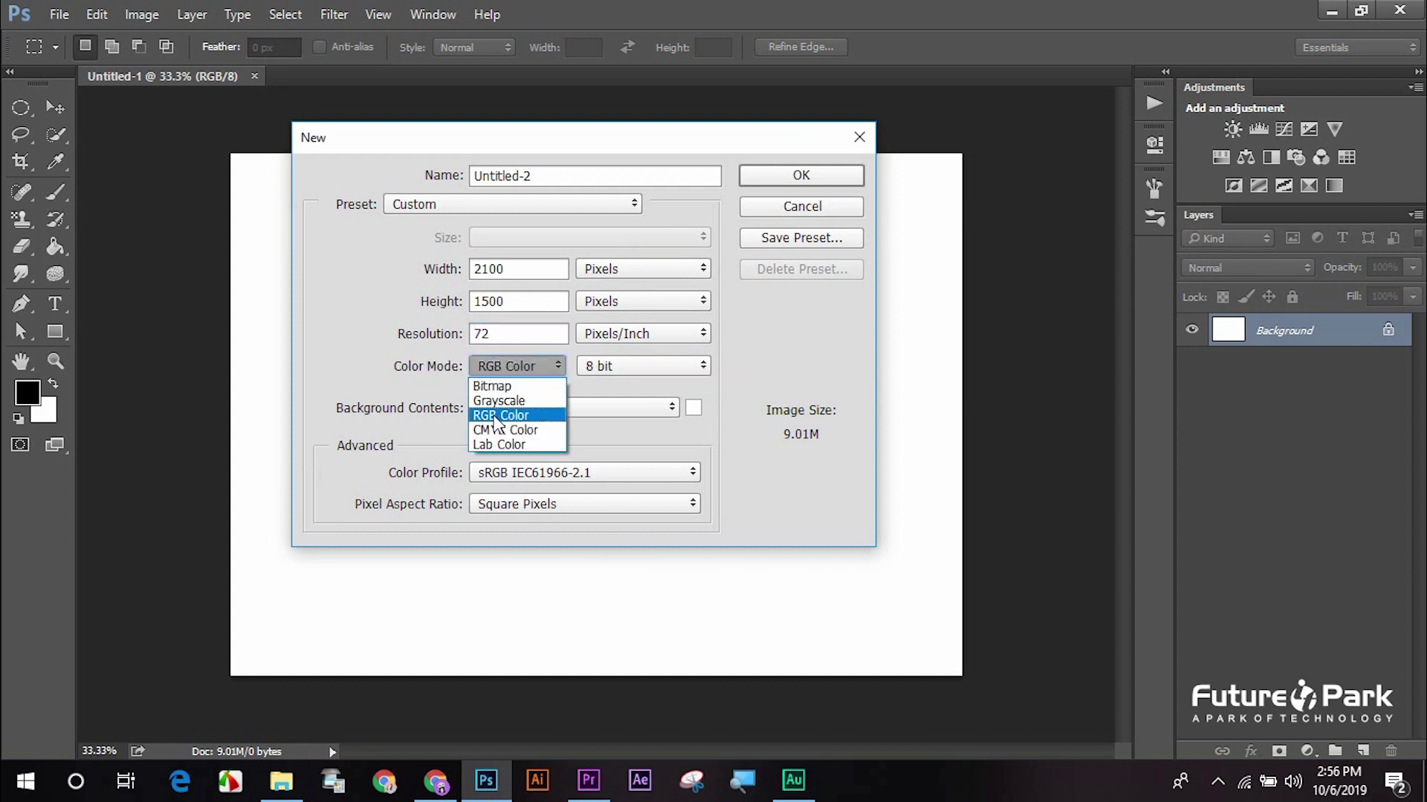
{"action": "left_click", "coordinate": [514, 415]}
Switch back to Inches, set resolution to 300 and change colour mode to CMYK Color
{"action": "left_click", "coordinate": [622, 276]}
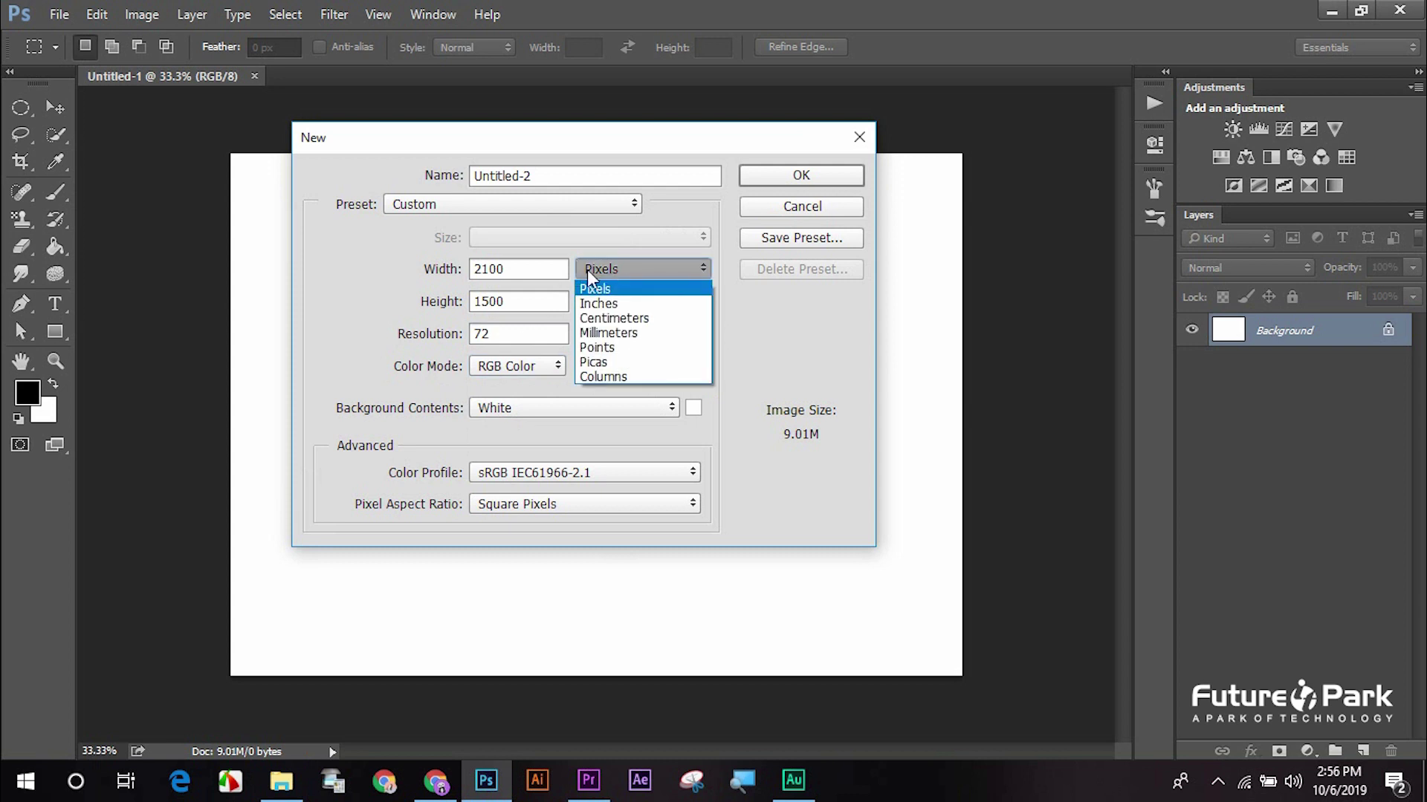
{"action": "left_click", "coordinate": [607, 305]}
{"action": "left_click", "coordinate": [518, 269]}
{"action": "double_click", "coordinate": [518, 270]}
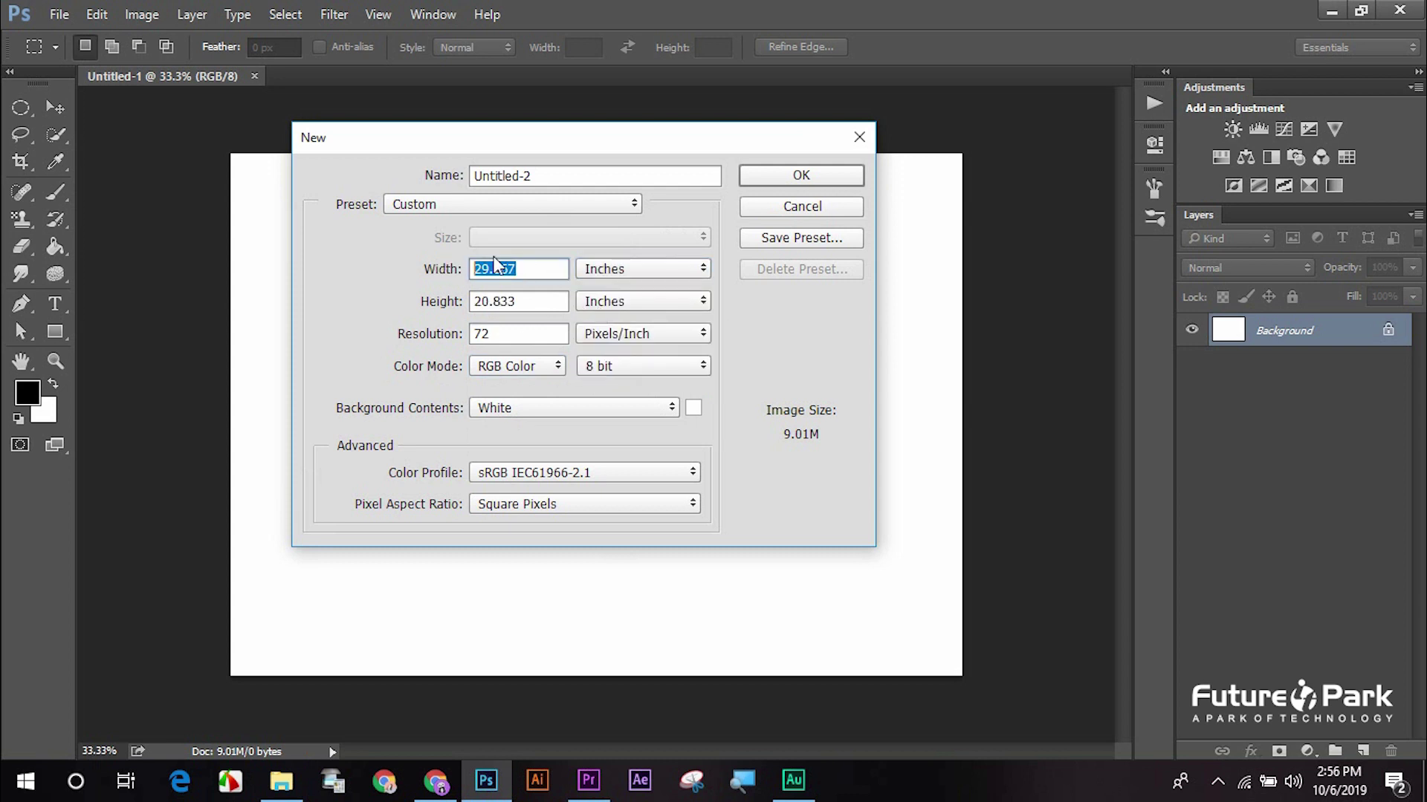
{"action": "left_click", "coordinate": [460, 338]}
{"action": "type", "text": "300"}
{"action": "left_click", "coordinate": [553, 367]}
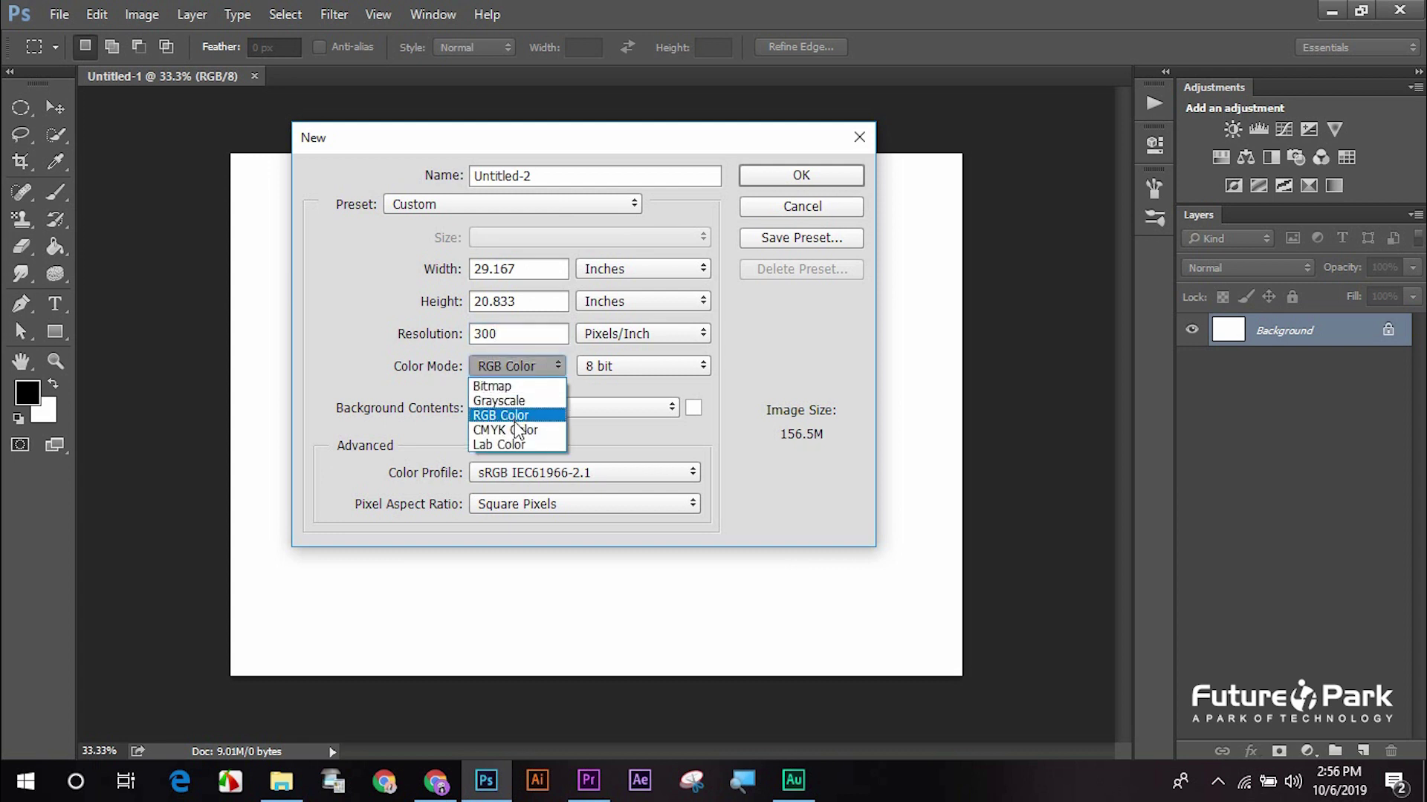
{"action": "left_click", "coordinate": [550, 433]}
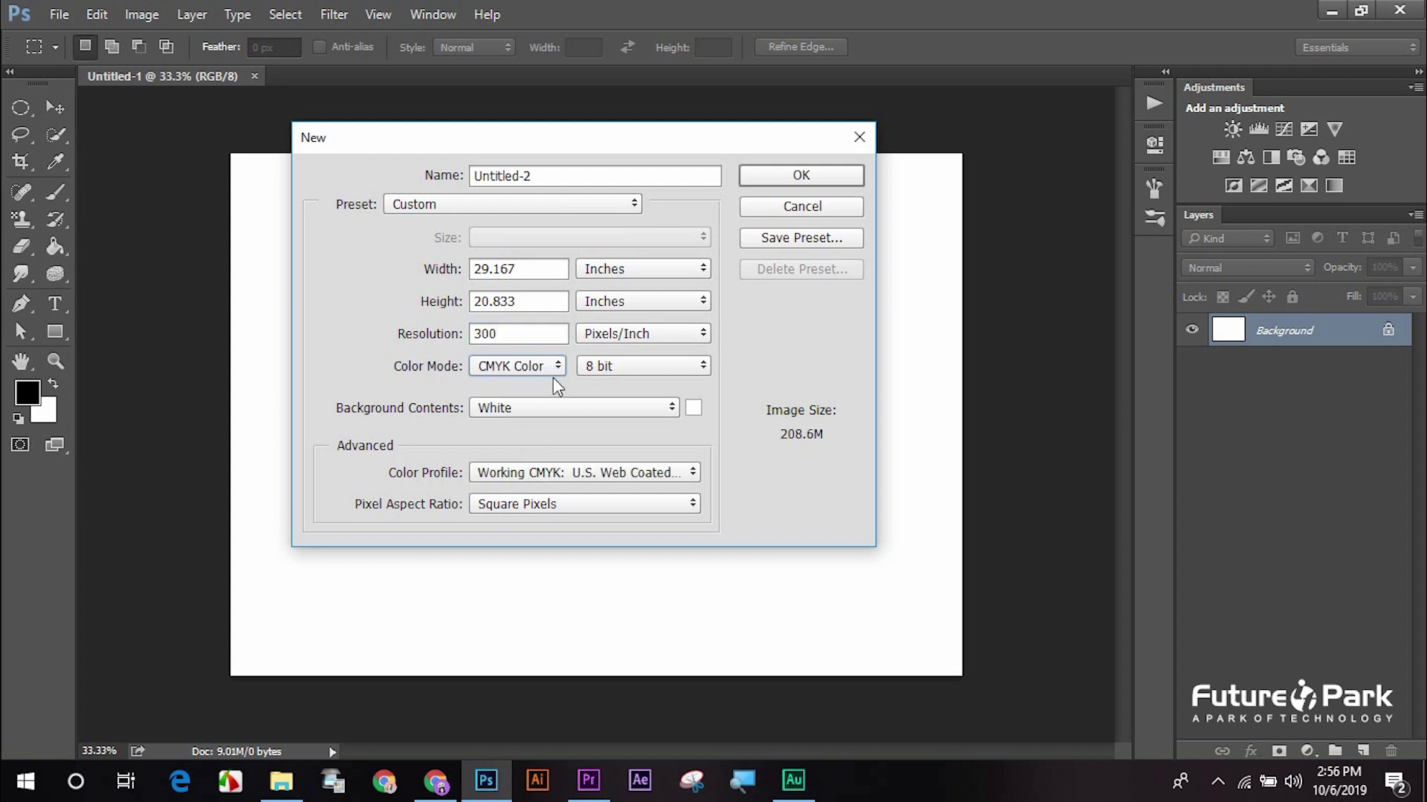
Return to Pixels at 72 pixels/inch and RGB Color, giving 8750 × 6250 pixels
{"action": "left_click", "coordinate": [608, 269]}
{"action": "left_click", "coordinate": [618, 285]}
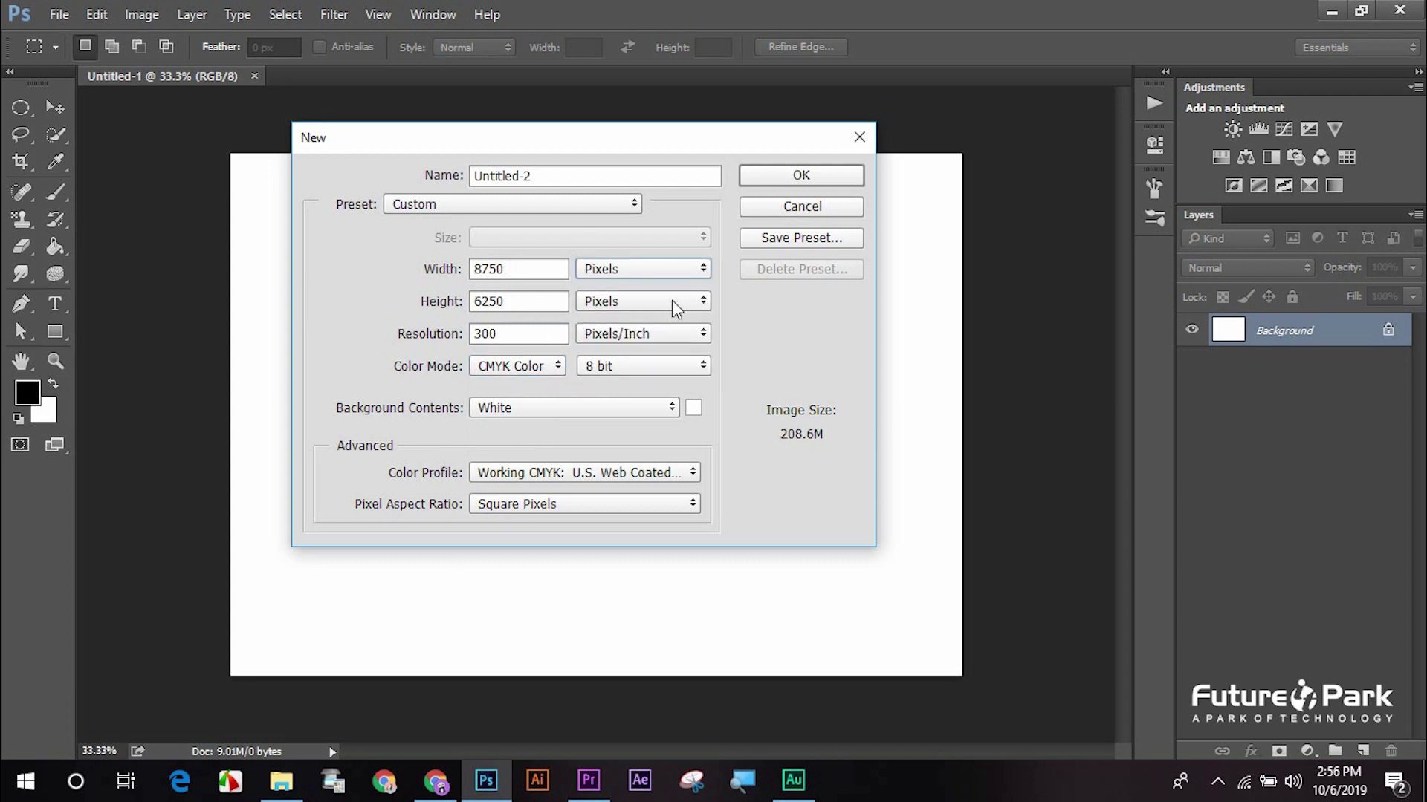
{"action": "double_click", "coordinate": [511, 333]}
{"action": "type", "text": "72"}
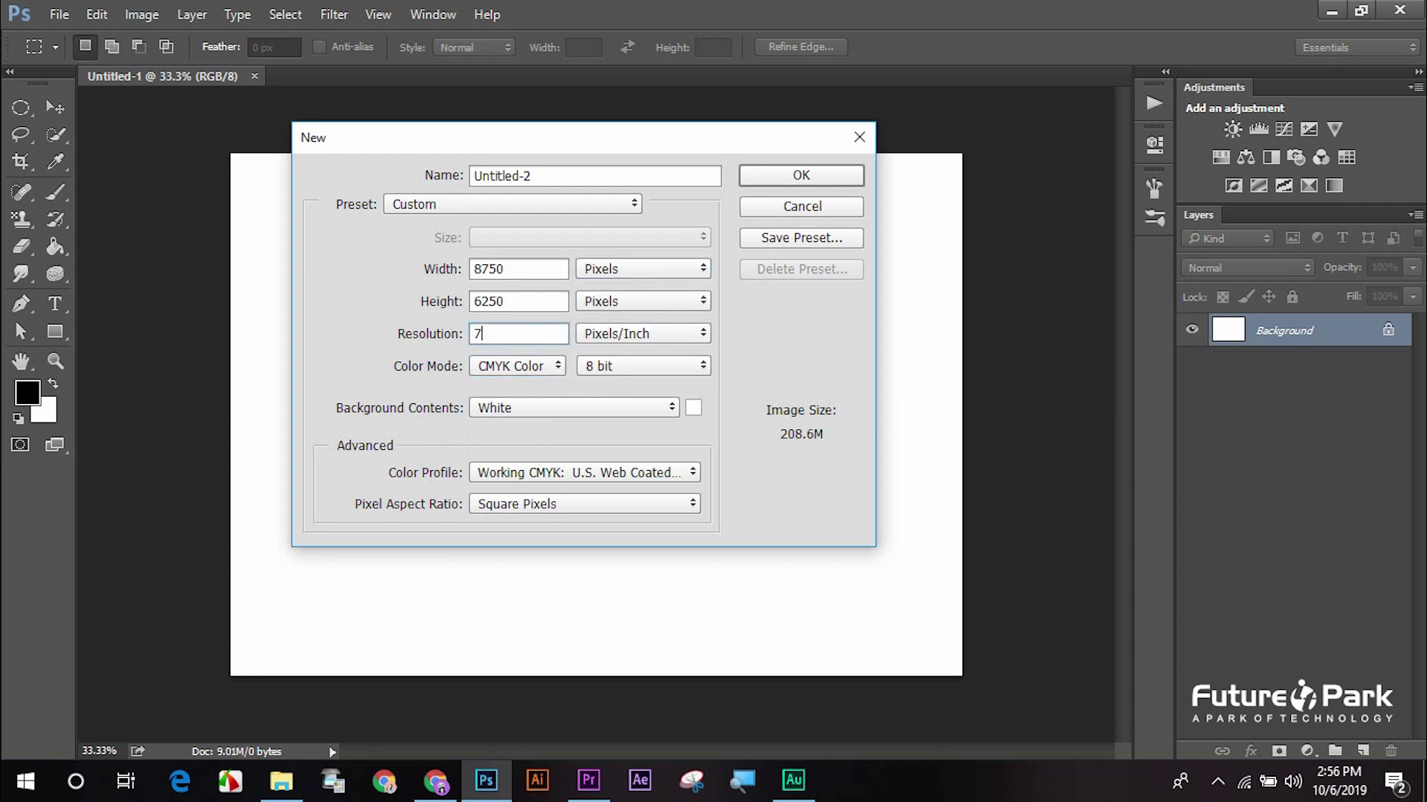
{"action": "left_click", "coordinate": [517, 366]}
{"action": "left_click", "coordinate": [506, 421]}
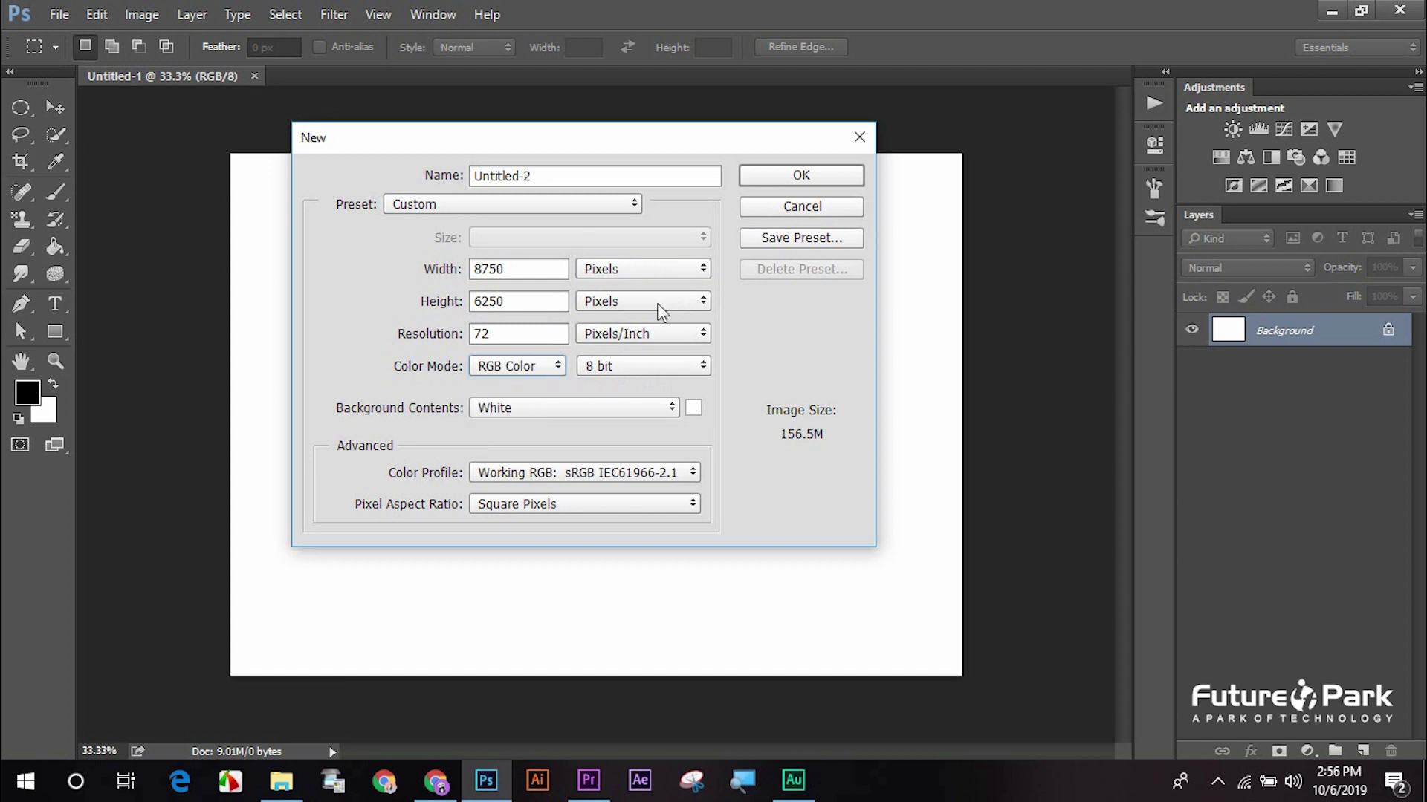
Create Untitled-2 as a blank page from the U.S. Paper preset
{"action": "left_click", "coordinate": [502, 203]}
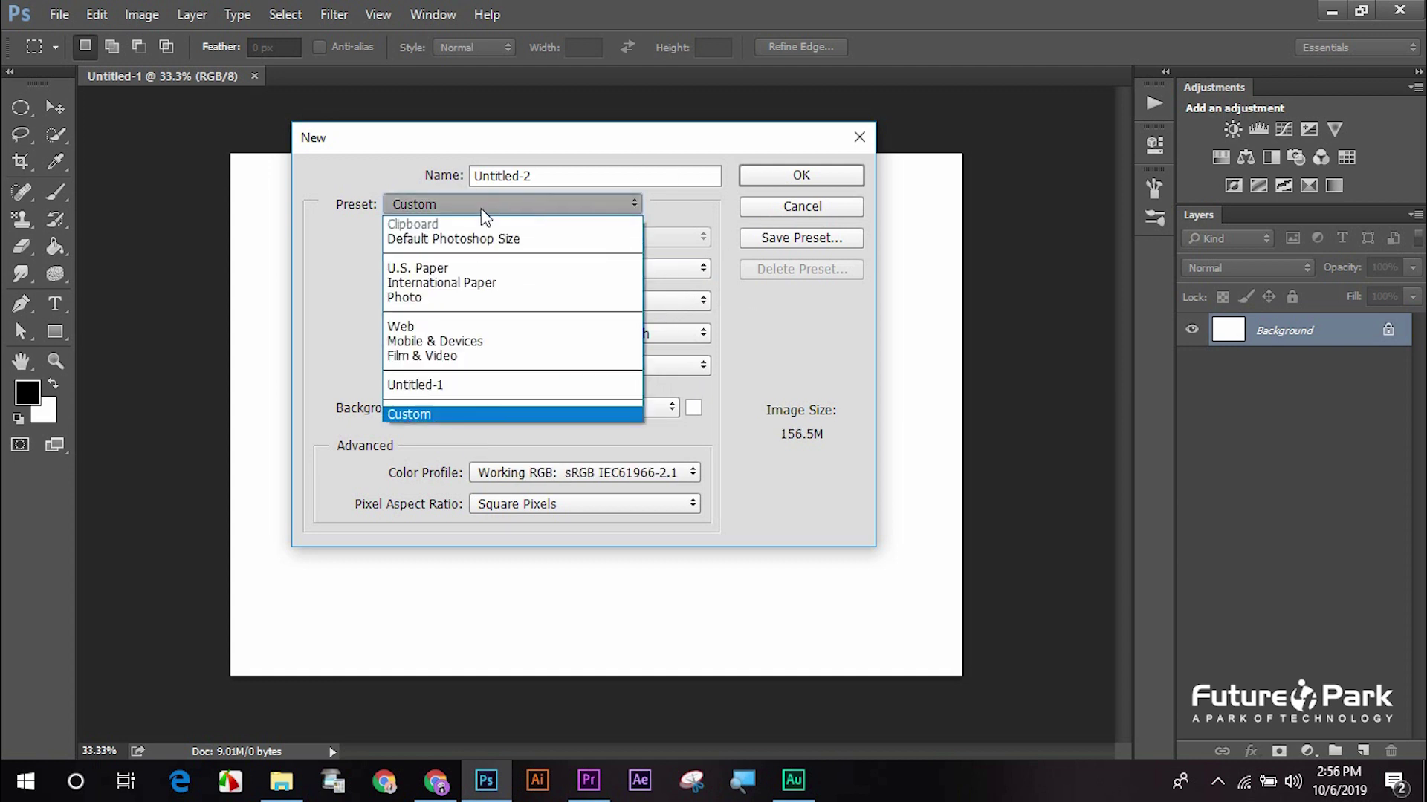
{"action": "left_click", "coordinate": [428, 268]}
{"action": "left_click", "coordinate": [817, 179]}
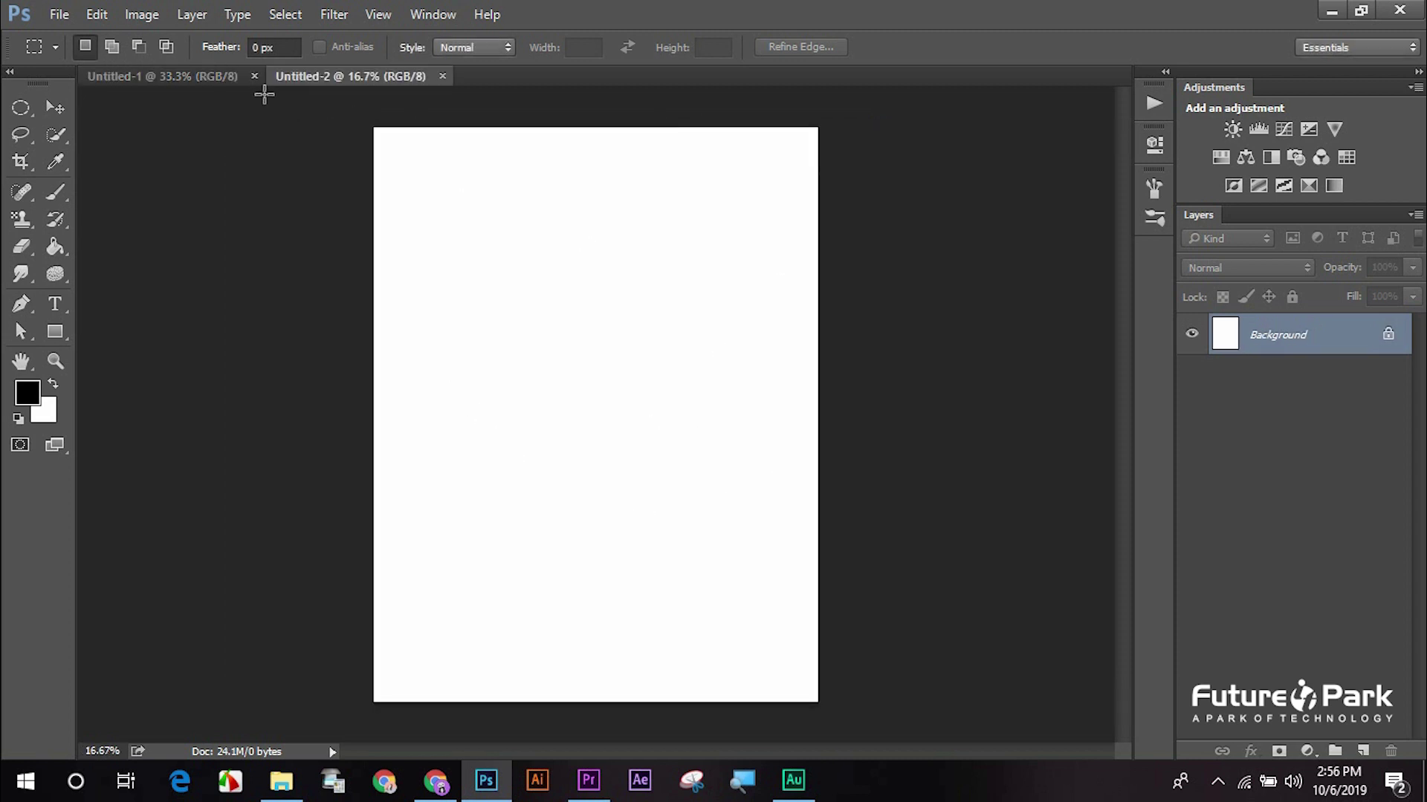
Create Untitled-3 from the International Paper A4 preset, then check the Untitled-2 and Untitled-3 tabs
{"action": "left_click", "coordinate": [42, 12]}
{"action": "left_click", "coordinate": [63, 32]}
{"action": "left_click", "coordinate": [569, 202]}
{"action": "left_click", "coordinate": [431, 283]}
{"action": "left_click", "coordinate": [543, 237]}
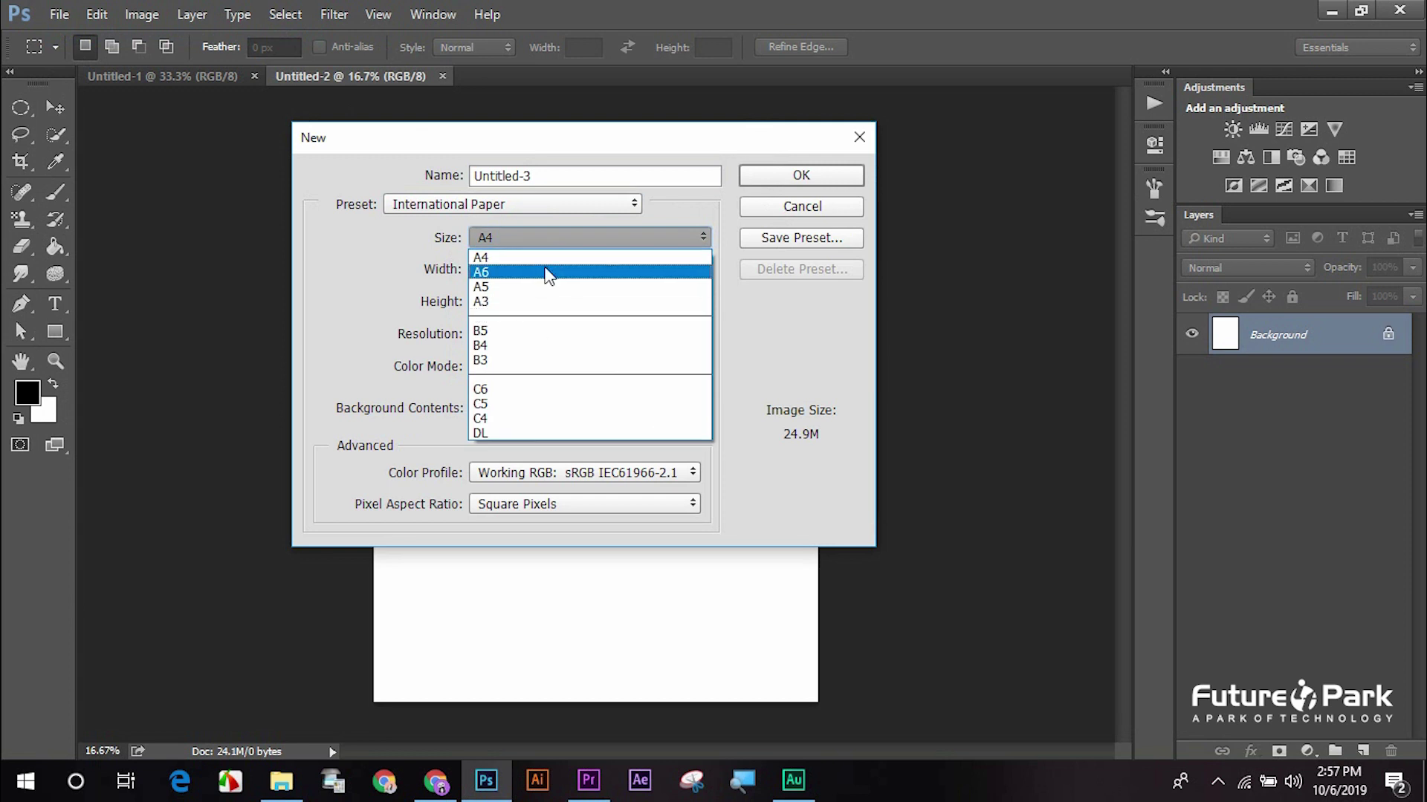
{"action": "left_click", "coordinate": [535, 269]}
{"action": "left_click", "coordinate": [801, 175]}
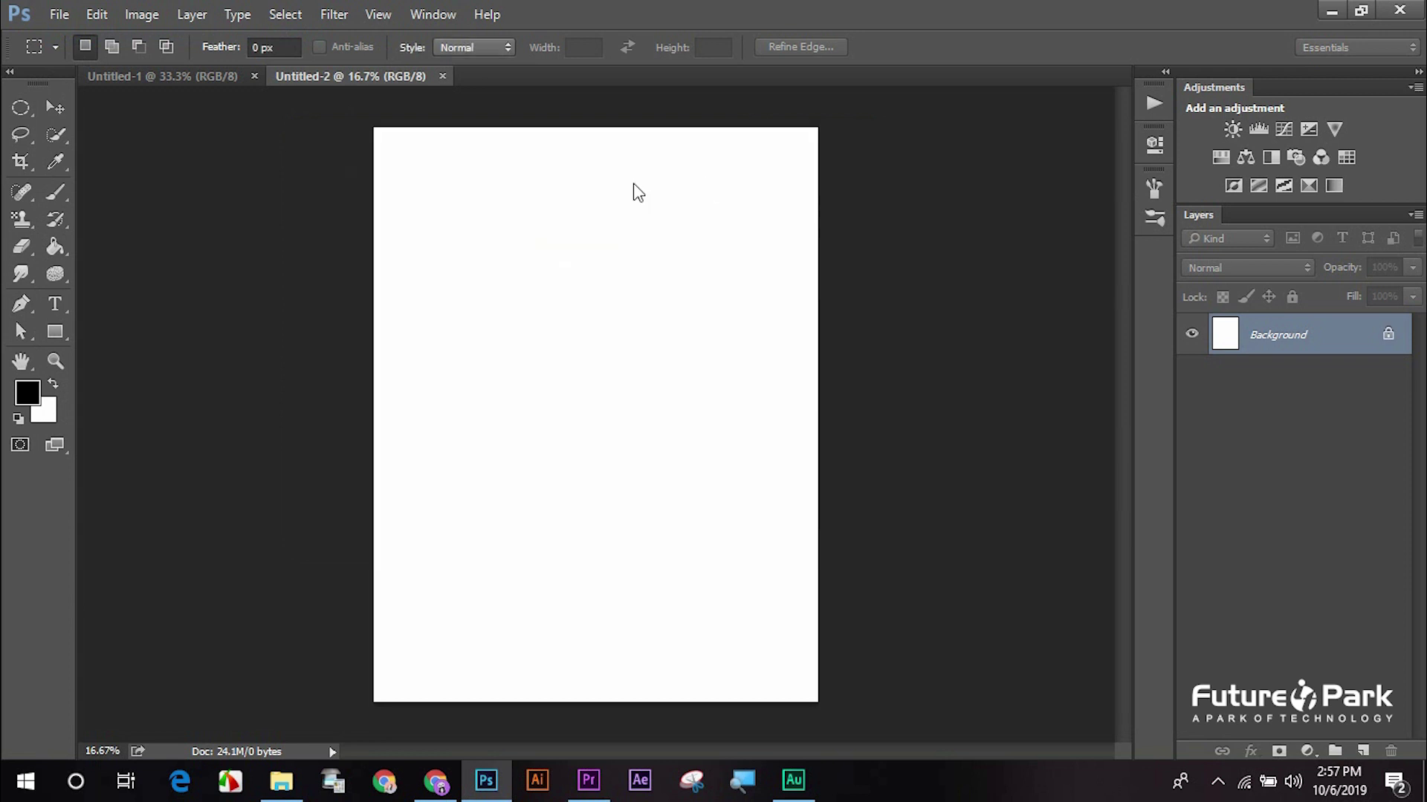
{"action": "left_click", "coordinate": [372, 74]}
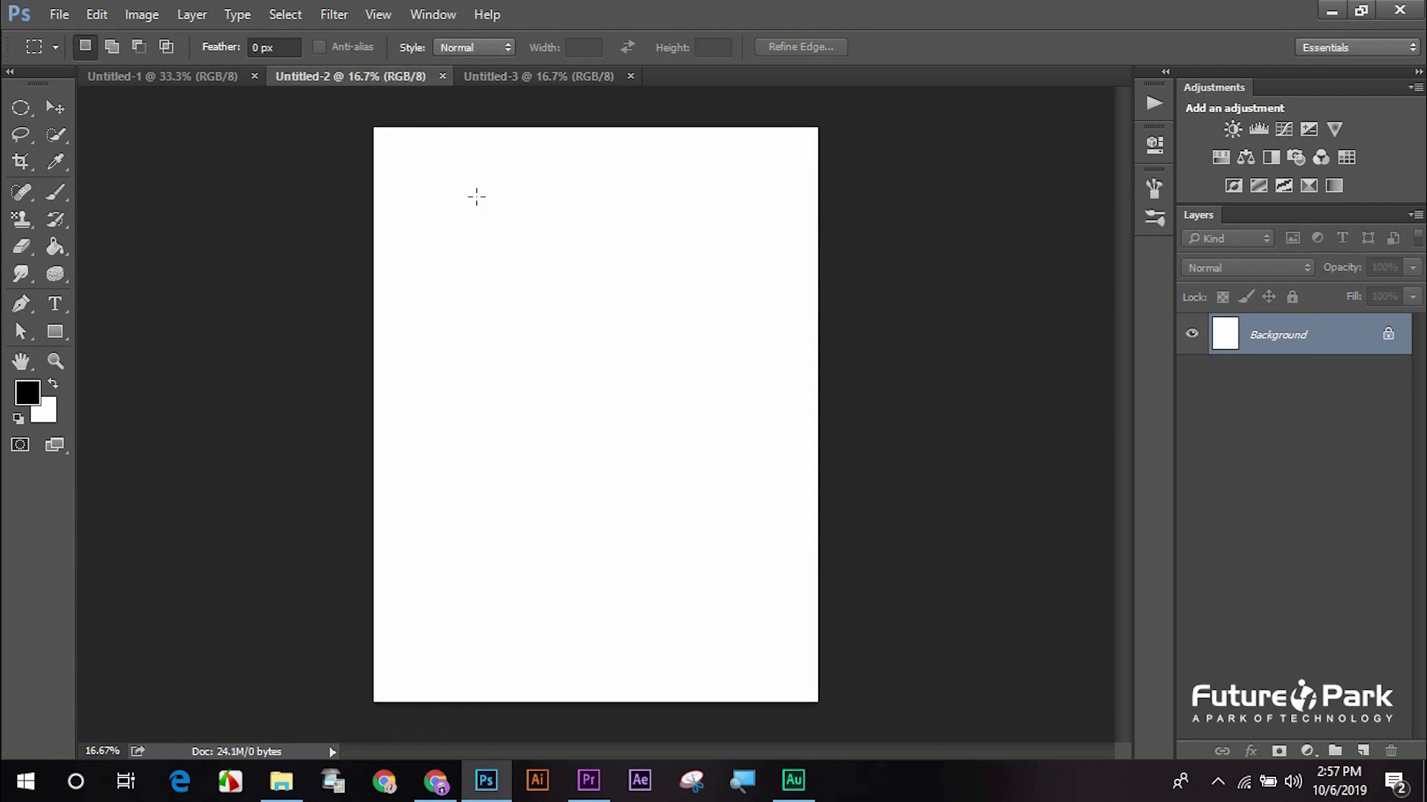
{"action": "left_click", "coordinate": [553, 76]}
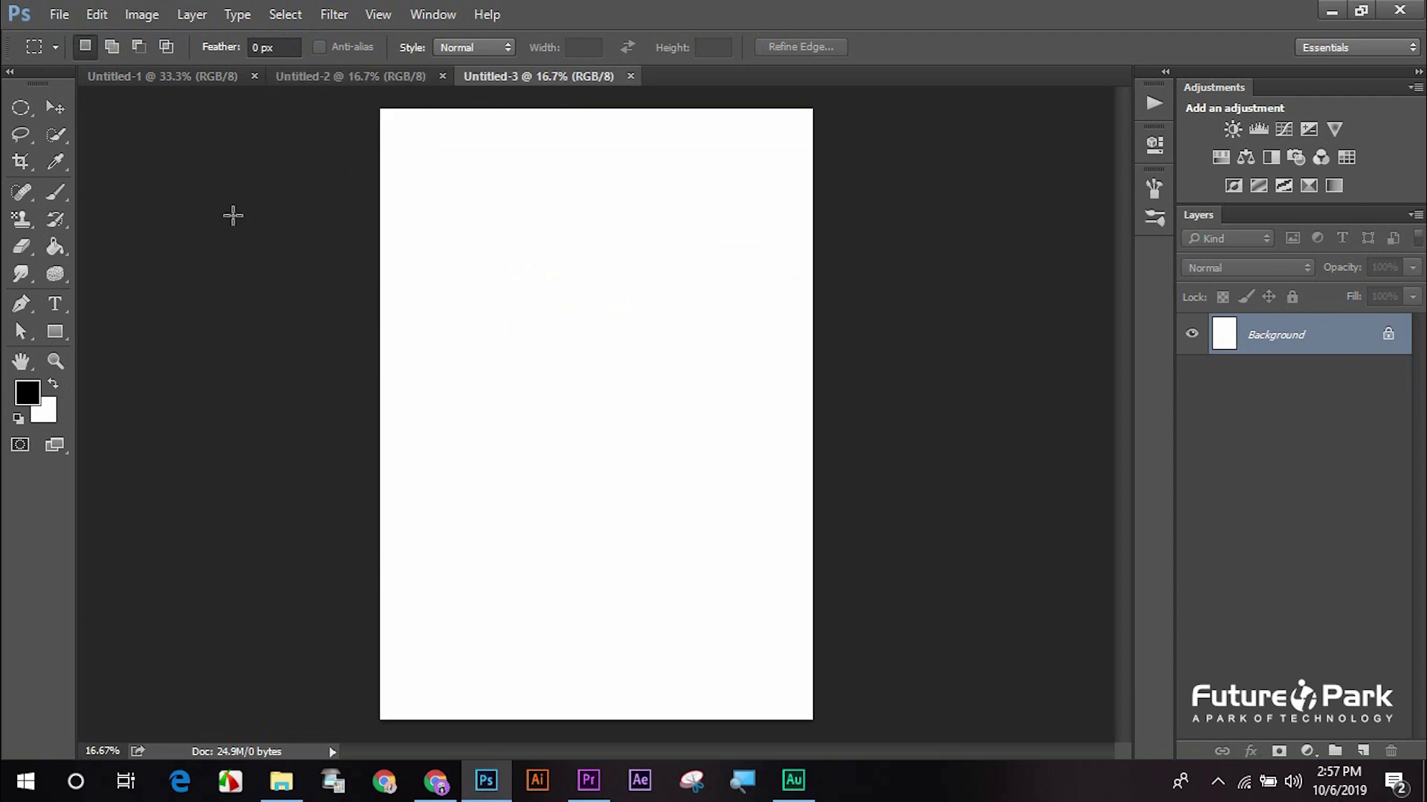